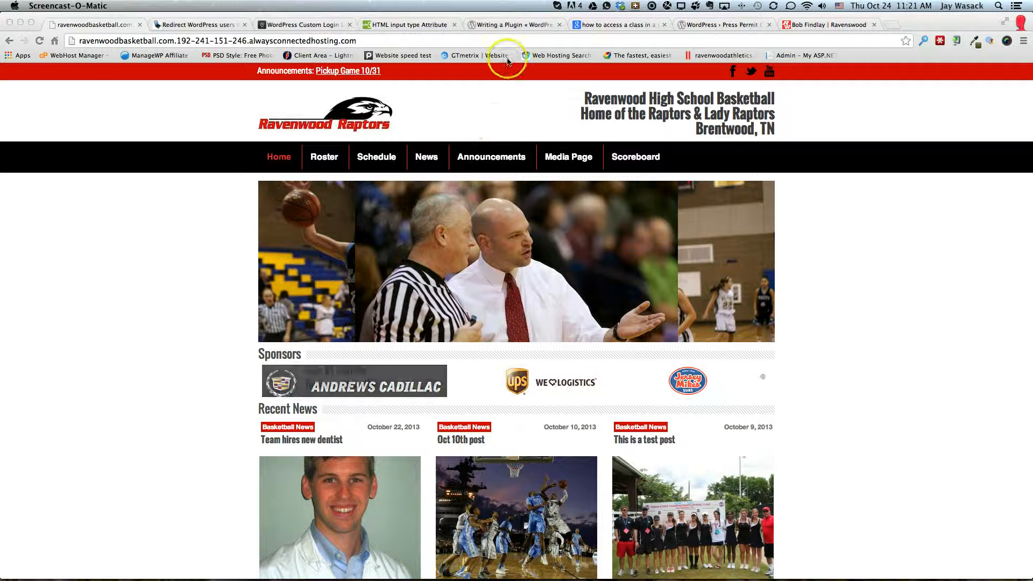
# Open the basketball site's admin login page by adding /wp-admin to its web address
pyautogui.click(446, 41)
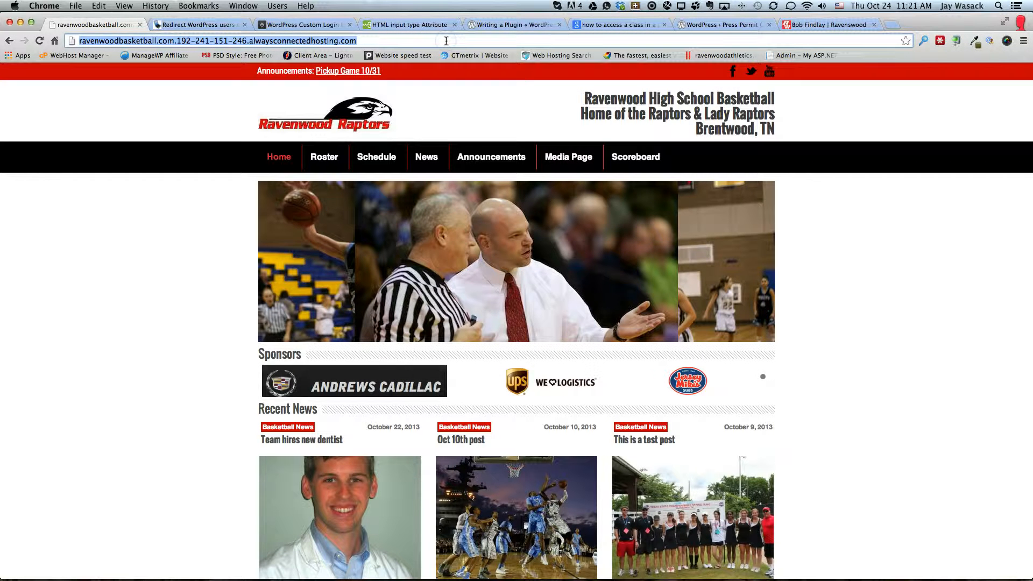
pyautogui.click(446, 41)
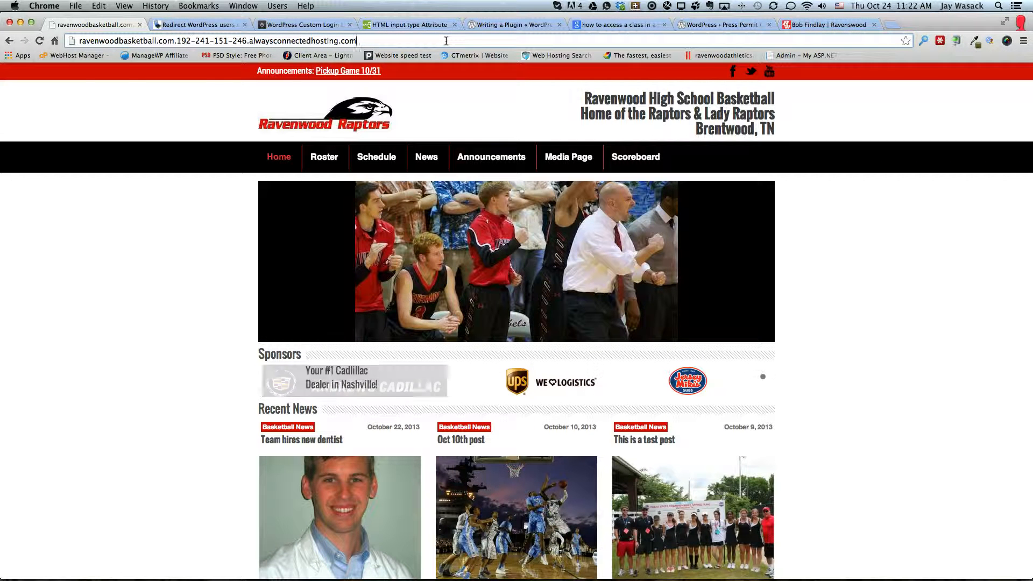
pyautogui.write('/')
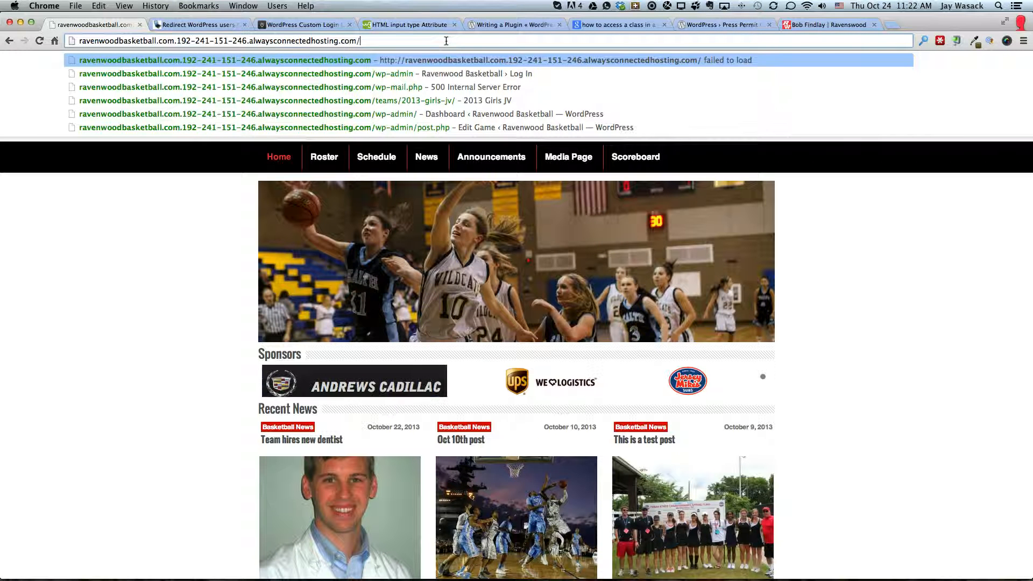
pyautogui.write('wp')
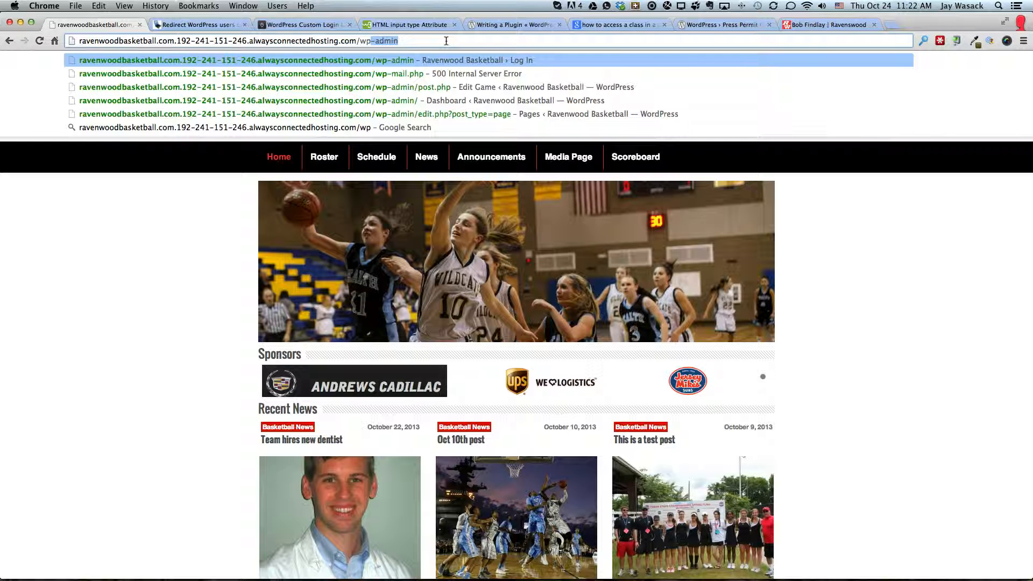
pyautogui.write('-admin')
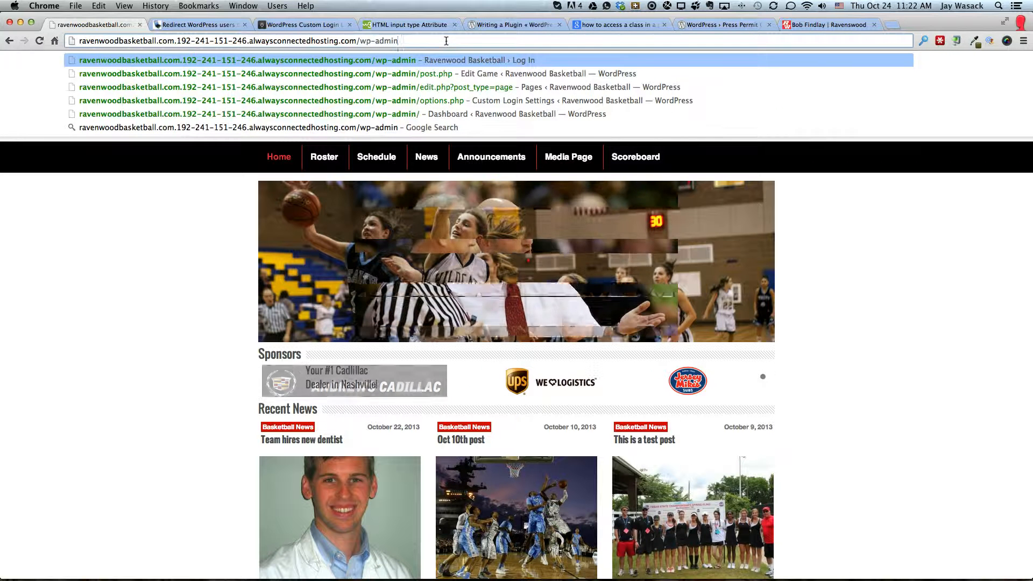
pyautogui.press('Return')
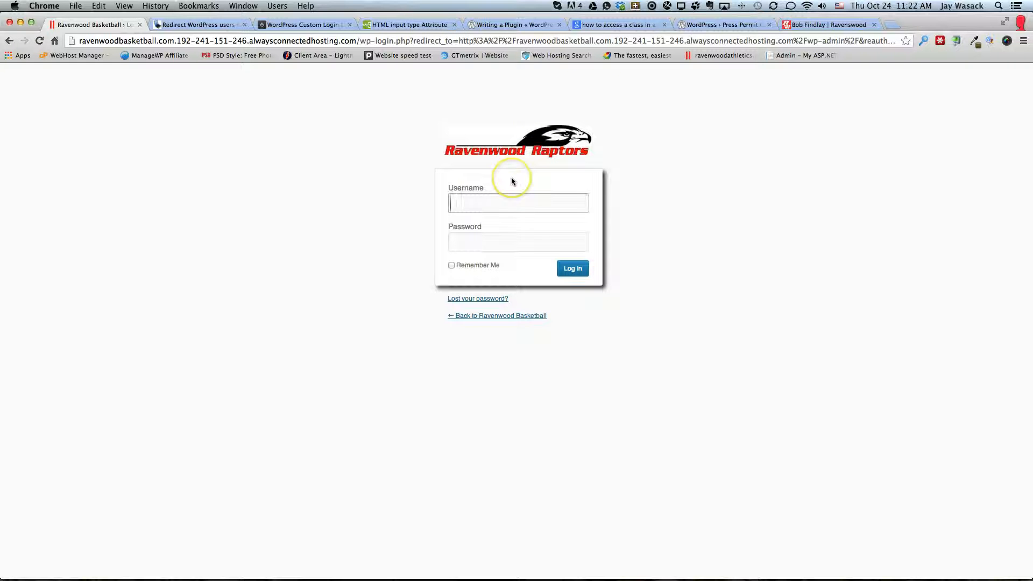
# Log in to the site's admin area with the account username and password
pyautogui.write('jpw94')
pyautogui.press('Tab')
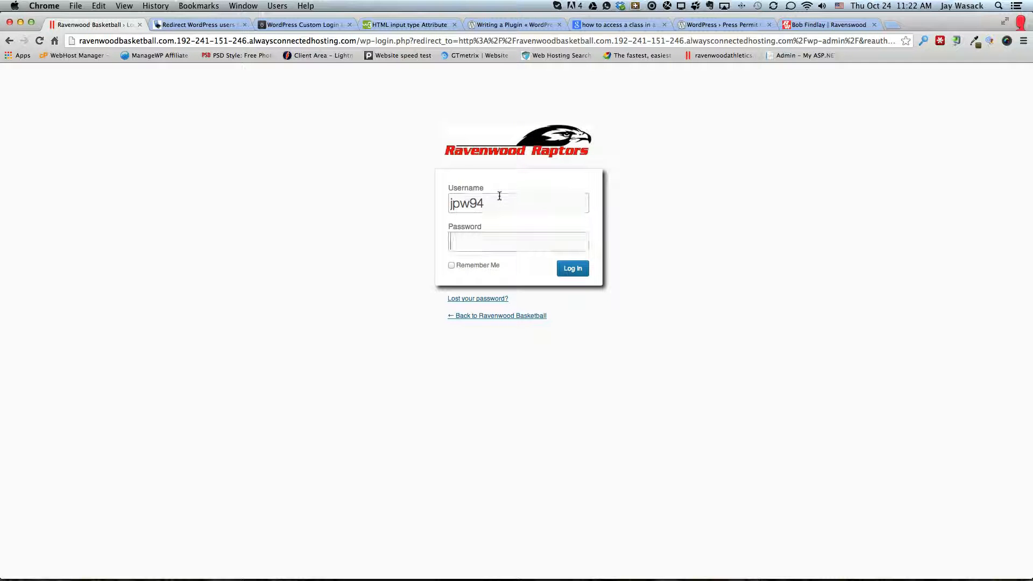
pyautogui.write('**********')
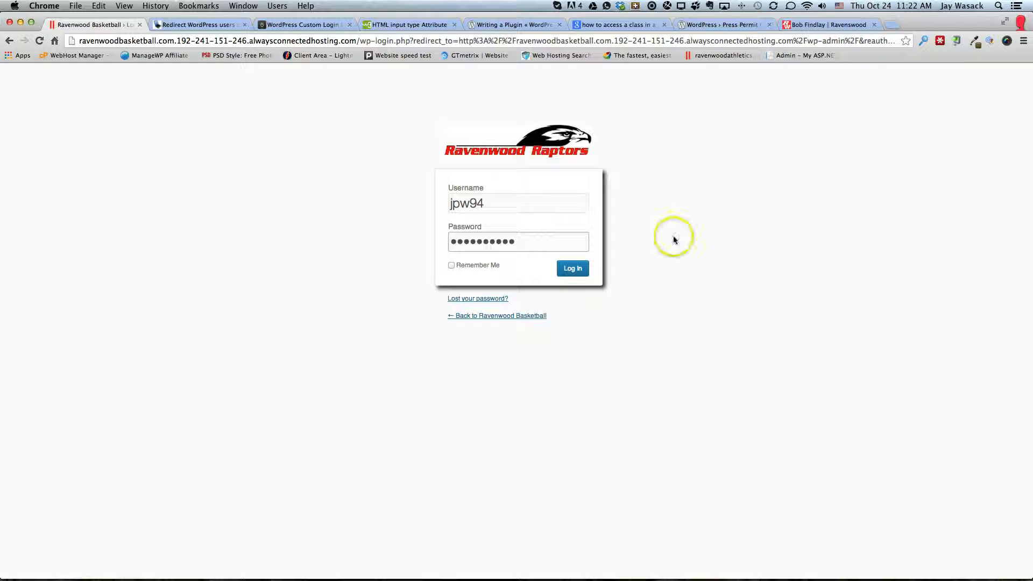
pyautogui.click(575, 273)
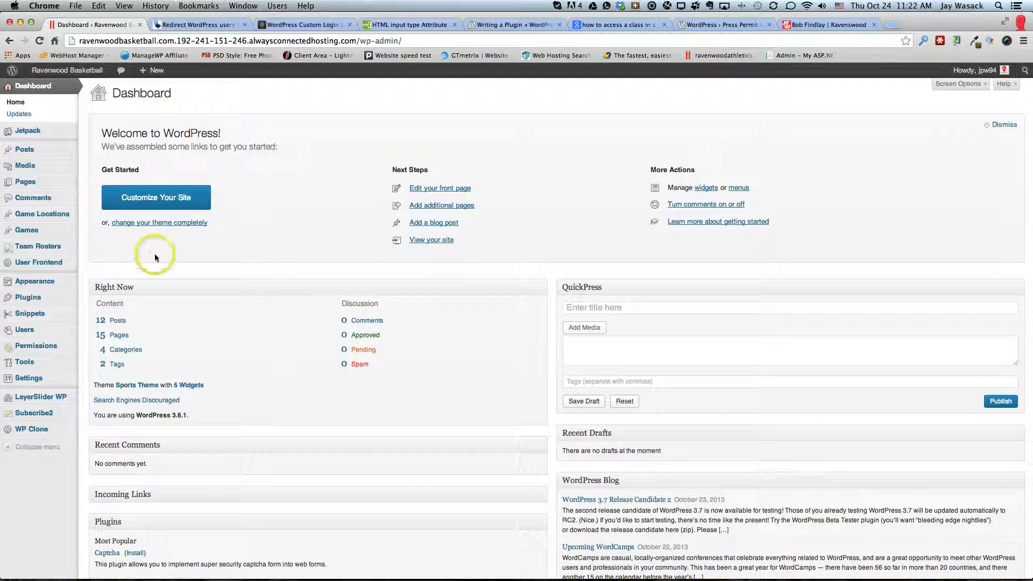
# Show the published entries in the Games list and look through the scheduled games
pyautogui.moveTo(29, 231)
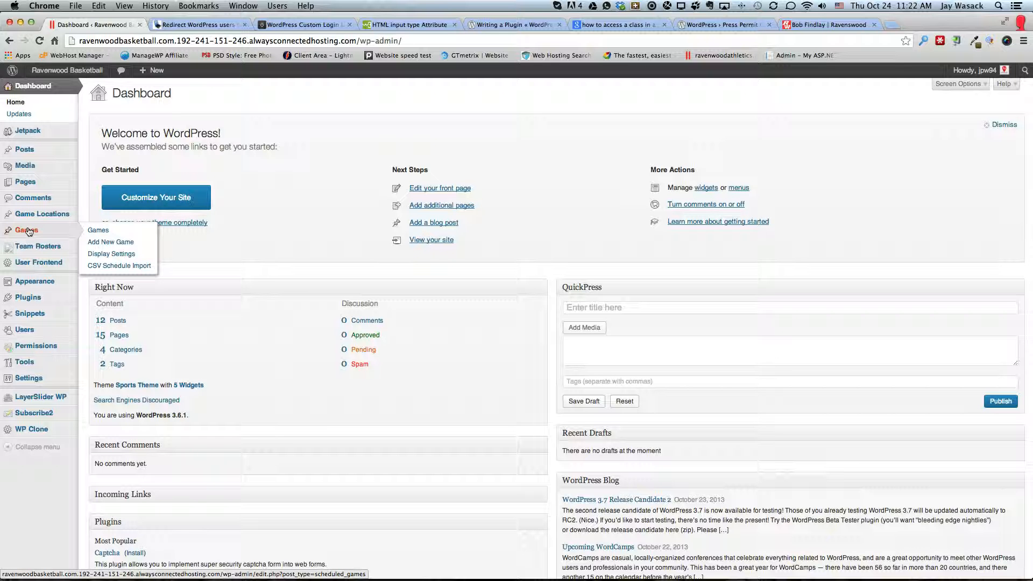
pyautogui.click(28, 230)
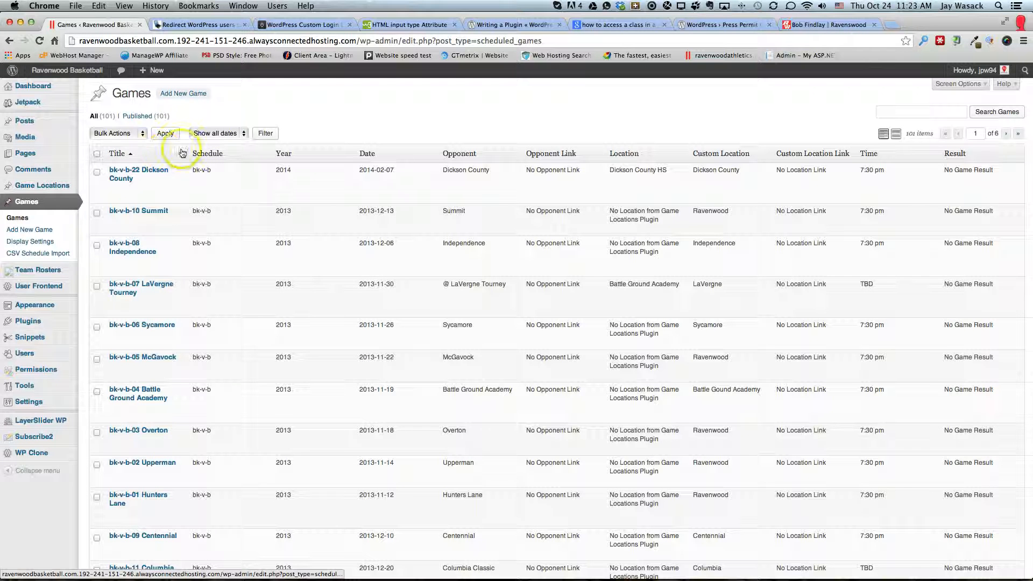
pyautogui.click(139, 117)
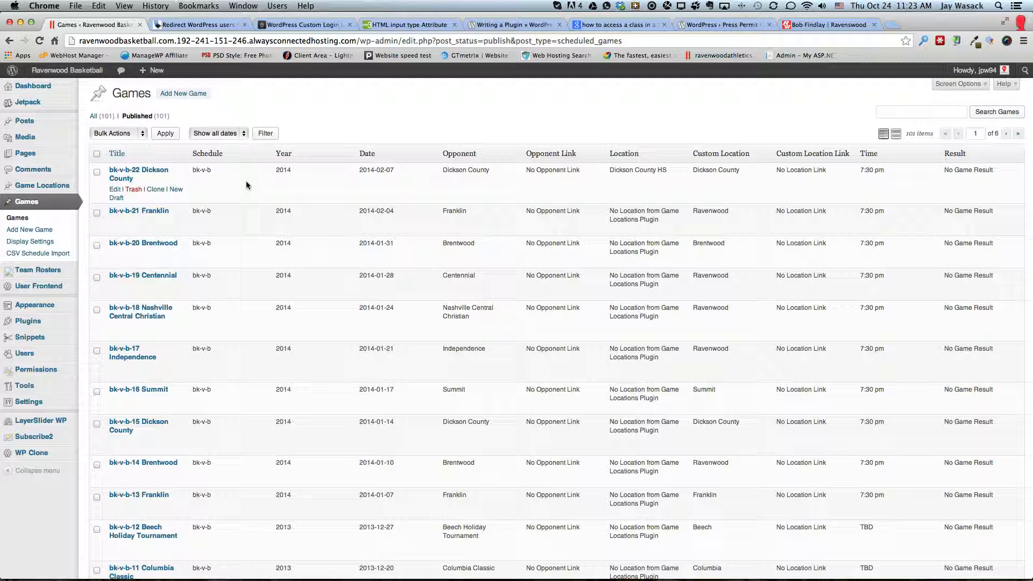
pyautogui.scroll(-3, 300, 269)
pyautogui.scroll(-10, 300, 269)
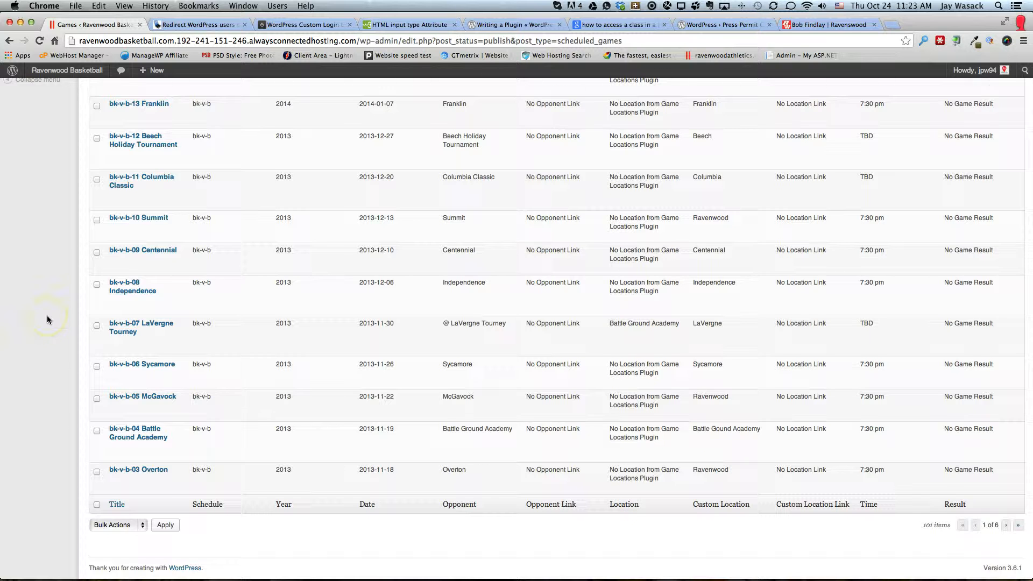
pyautogui.scroll(8, 48, 318)
pyautogui.moveTo(47, 319)
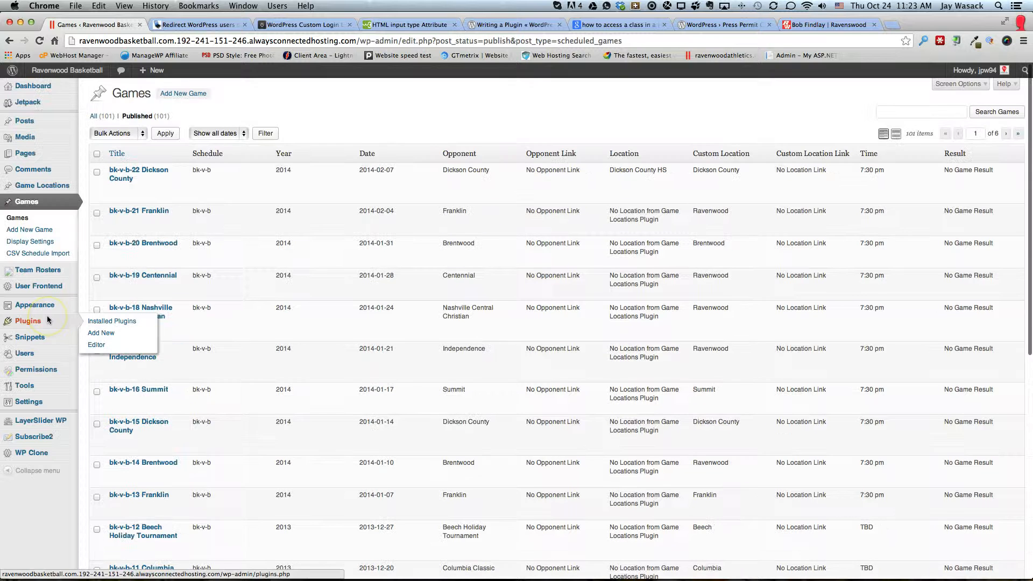
# Start a new game entry and title it "bk-v-b La Vergne"
pyautogui.click(179, 94)
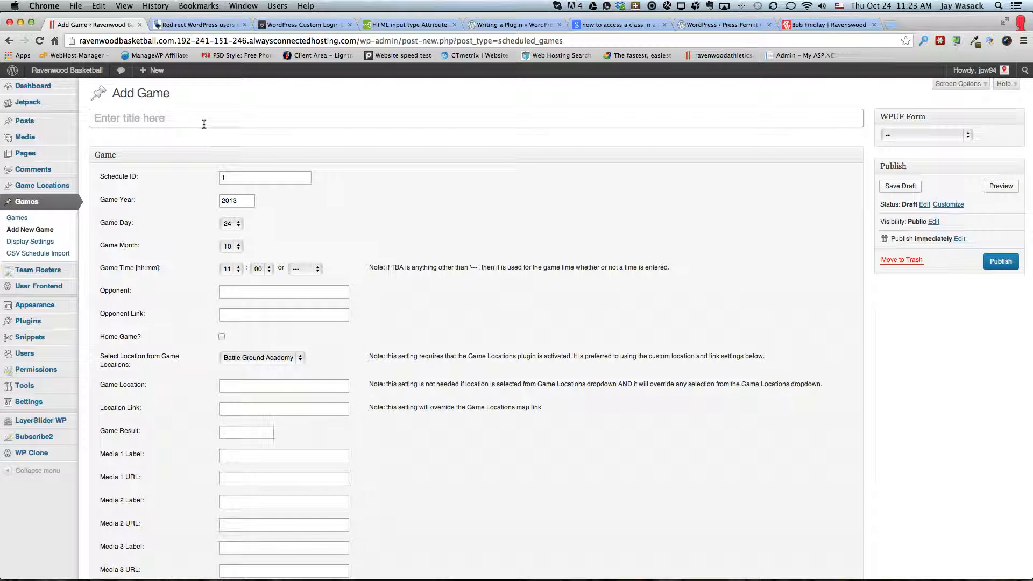
pyautogui.click(204, 124)
pyautogui.write('bk-')
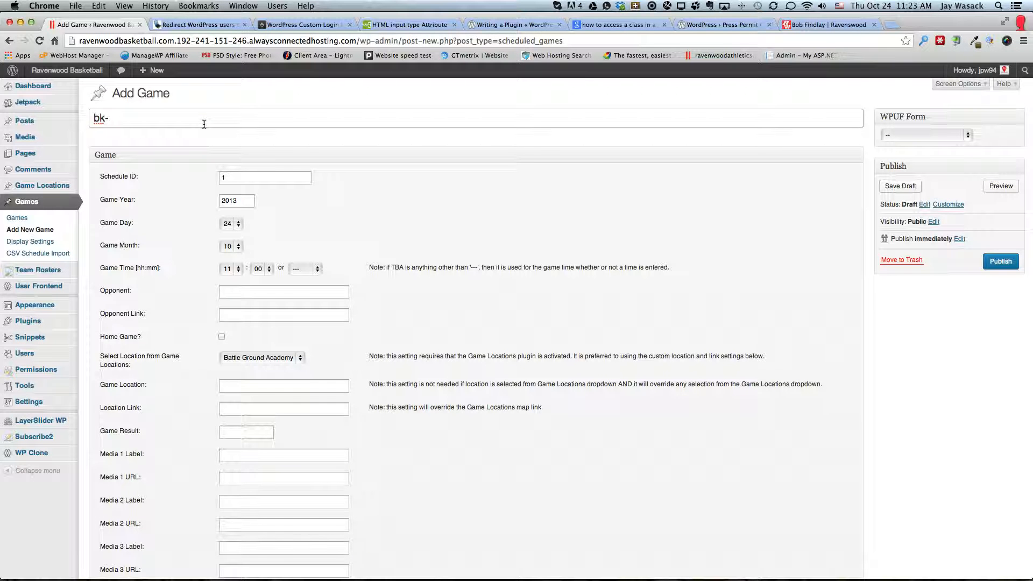
pyautogui.write('v-b La Vergne')
# Set the new game's Schedule ID to bk-v-b
pyautogui.click(250, 179)
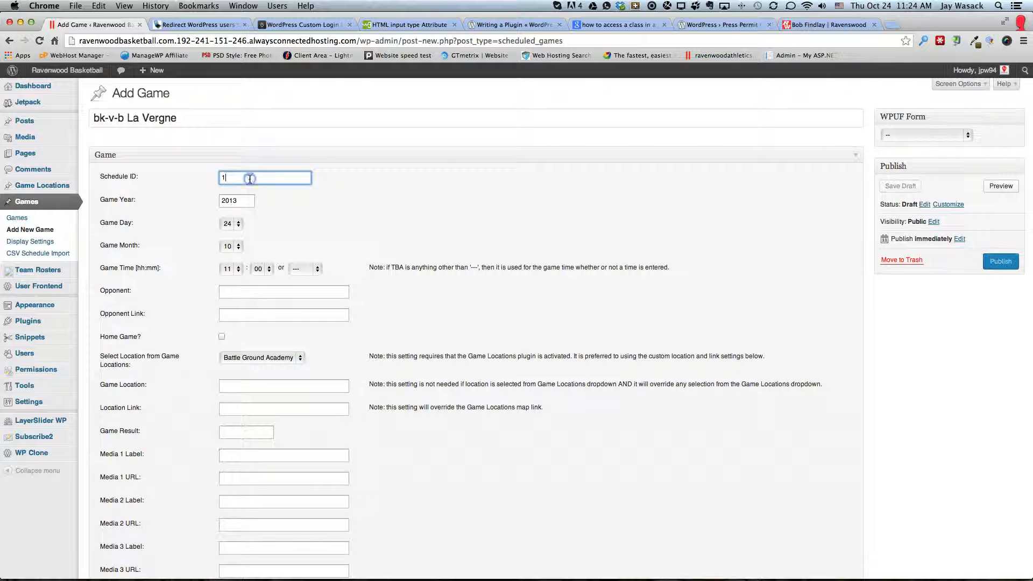
pyautogui.doubleClick(250, 179)
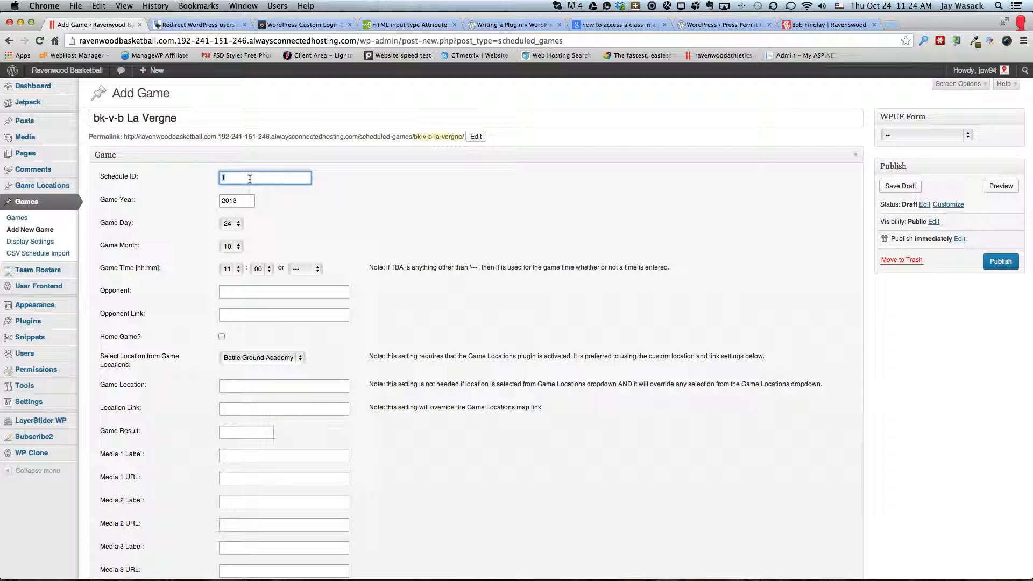
pyautogui.write('bk-v-b')
pyautogui.press('Tab')
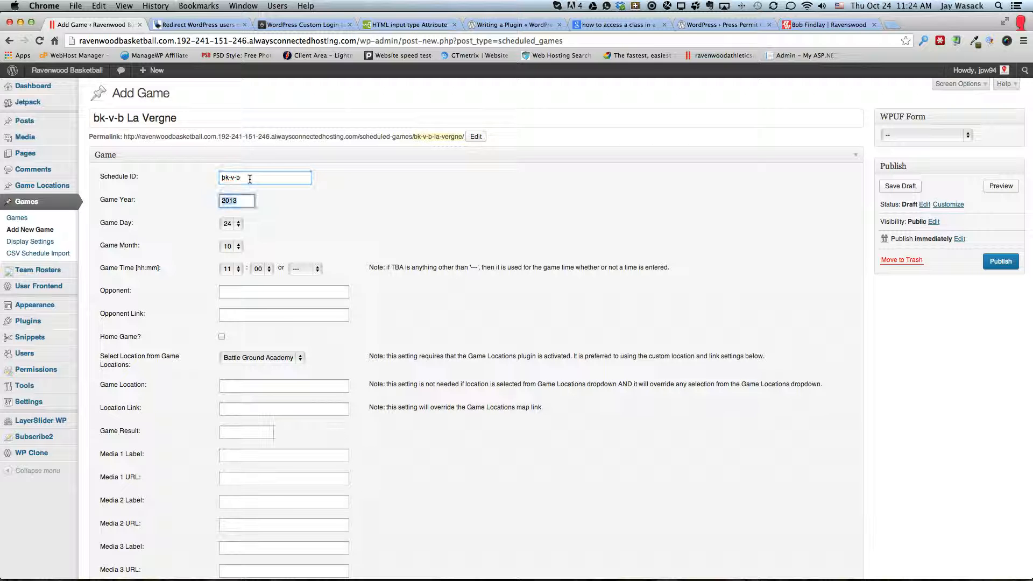
pyautogui.press('Tab')
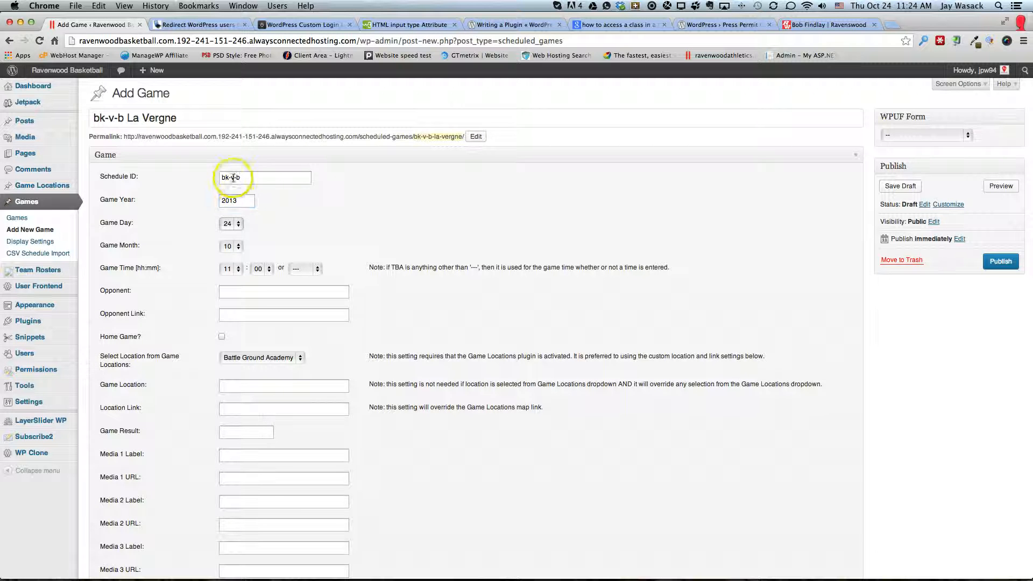
# Set the game date to day 29 of month 11 and the game time to 10:30
pyautogui.click(228, 227)
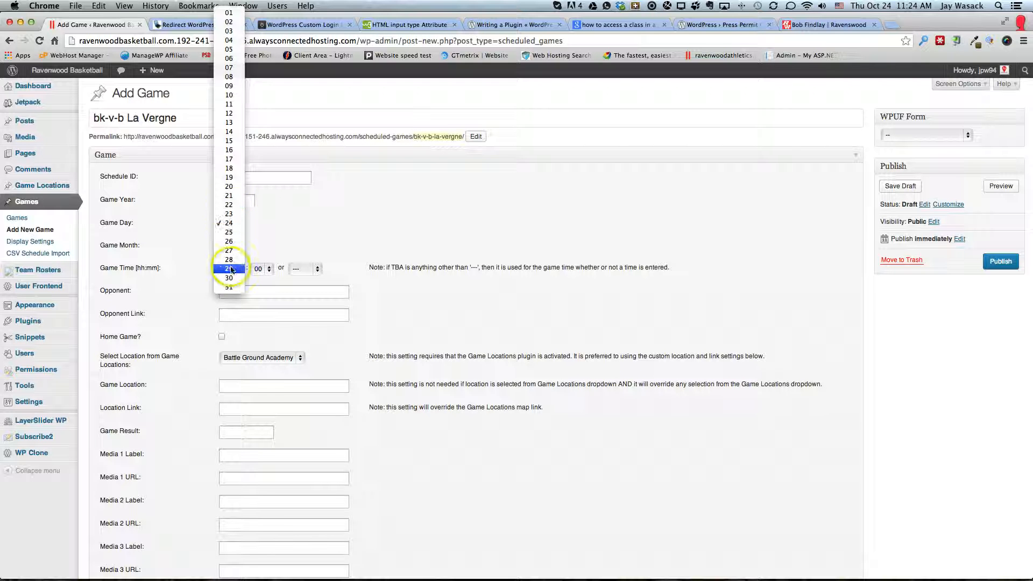
pyautogui.click(231, 269)
pyautogui.click(230, 245)
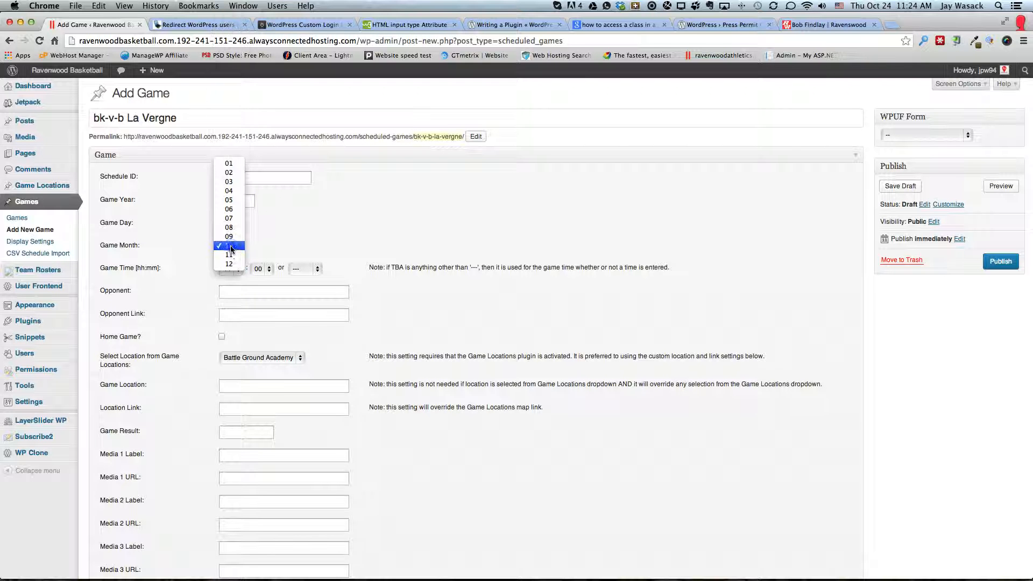
pyautogui.click(229, 255)
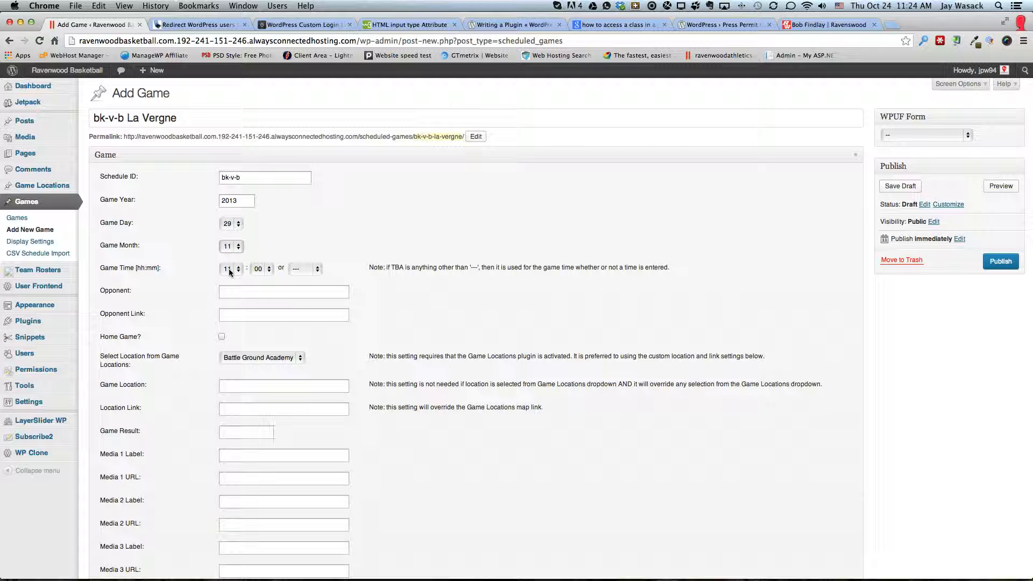
pyautogui.click(230, 271)
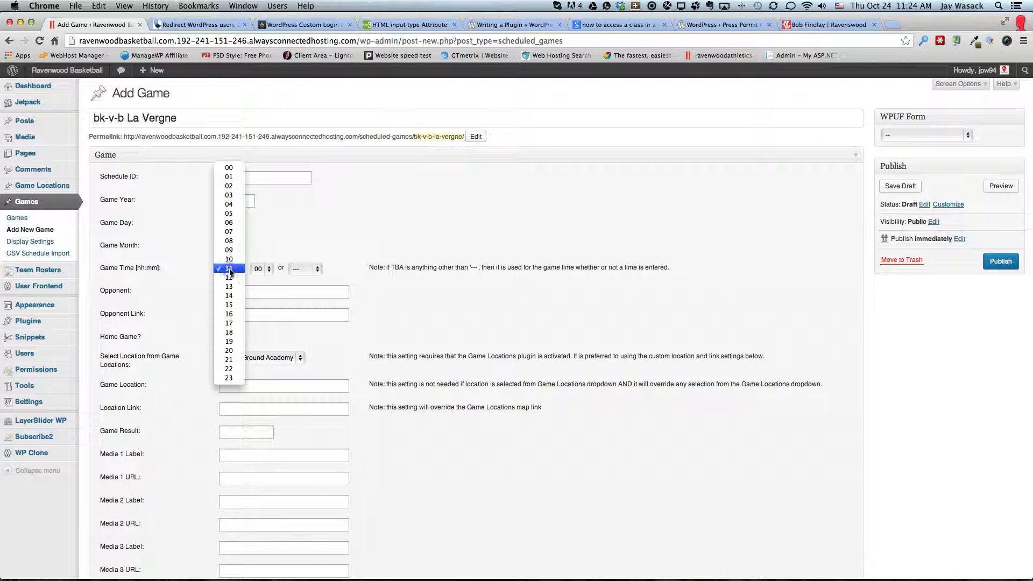
pyautogui.click(230, 260)
pyautogui.click(259, 269)
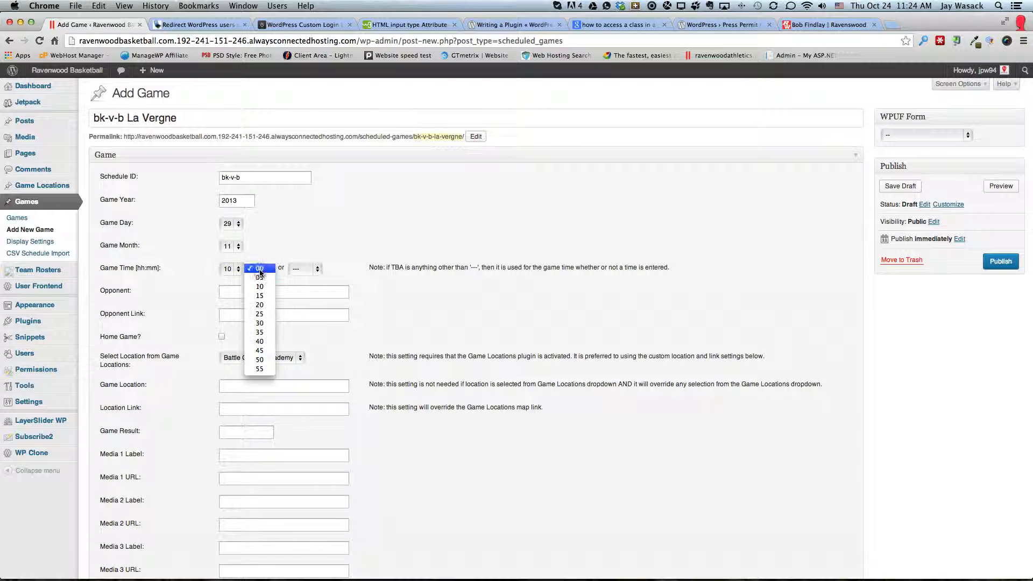
pyautogui.click(259, 323)
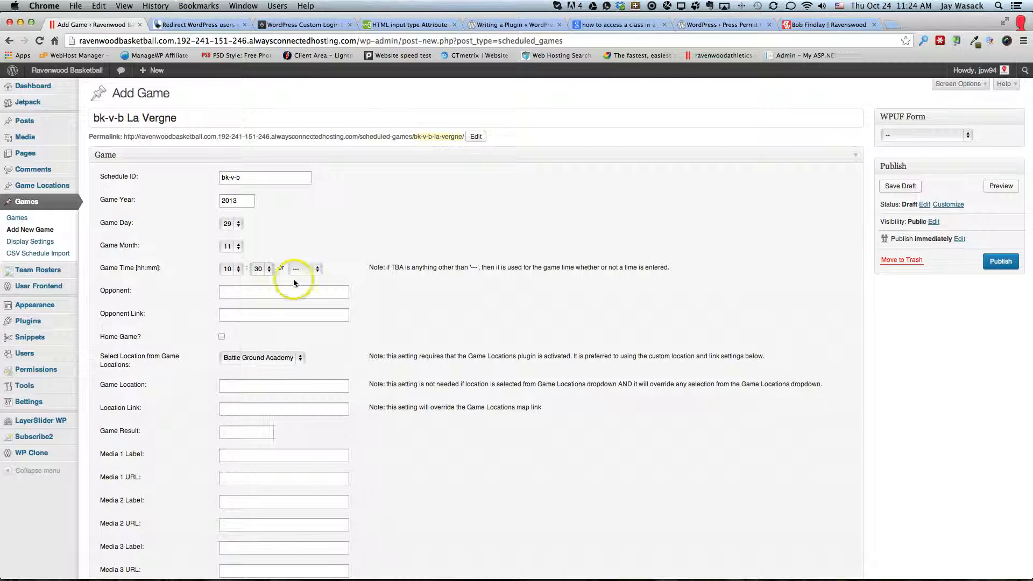
# Check the TBA and TBD alternatives offered for the game time without choosing one
pyautogui.click(302, 269)
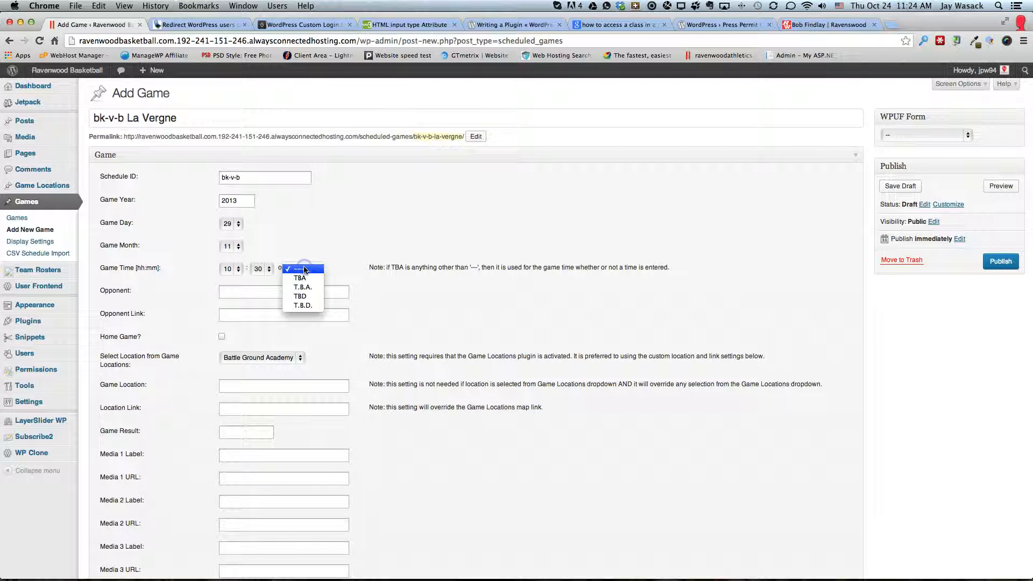
pyautogui.click(346, 247)
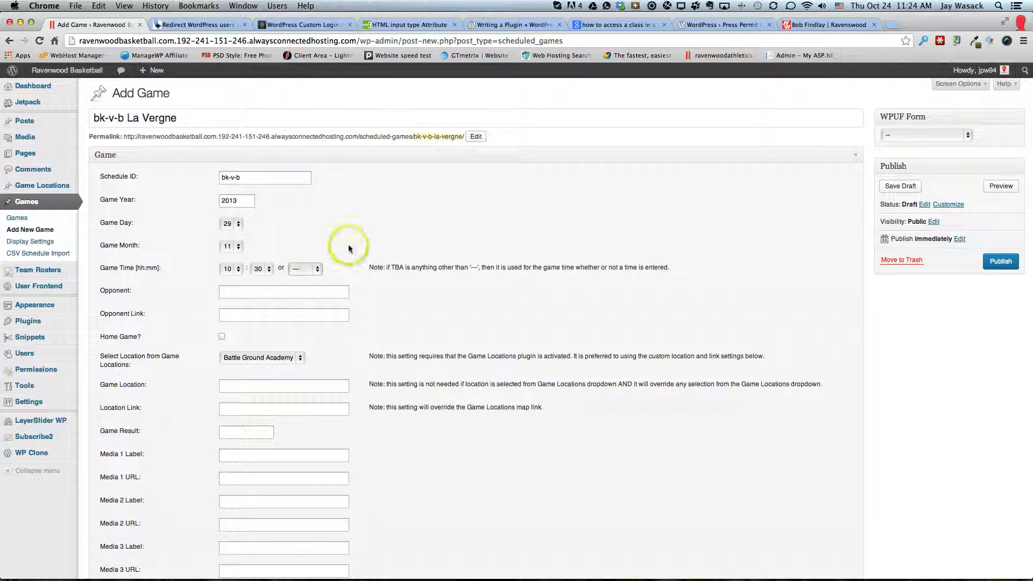
pyautogui.click(301, 271)
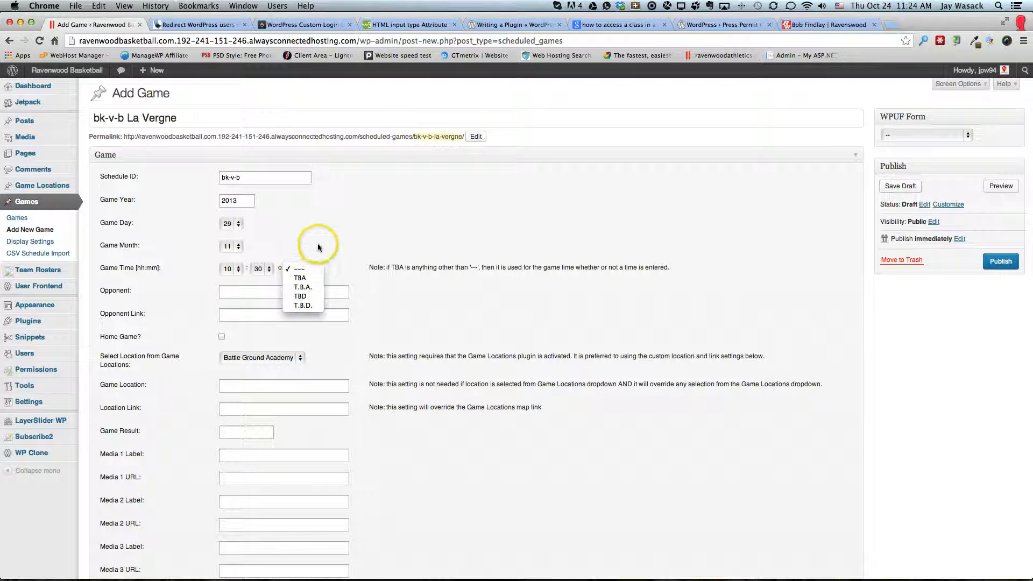
pyautogui.click(318, 247)
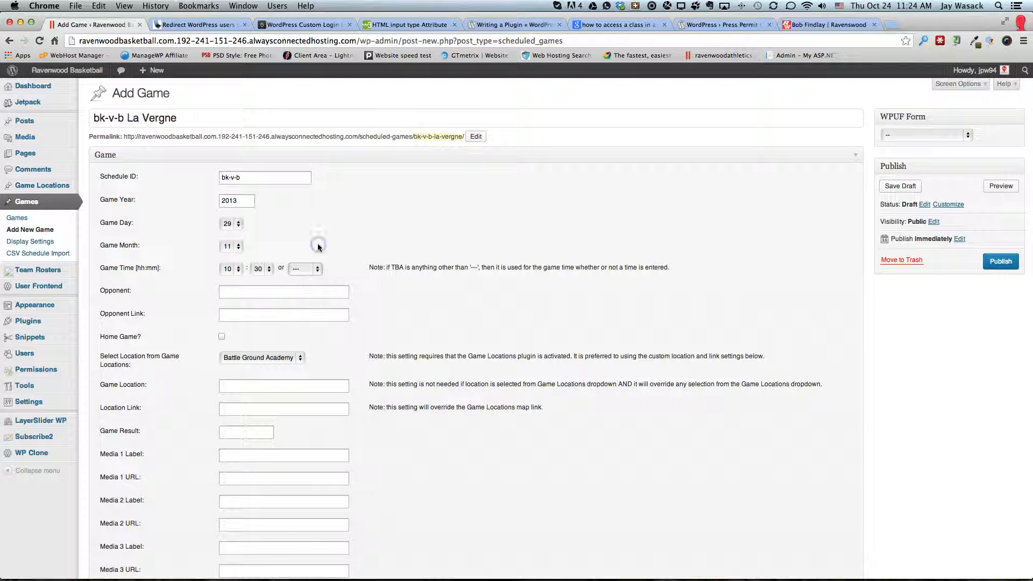
# Enter La Vergne as the game's opponent
pyautogui.click(290, 291)
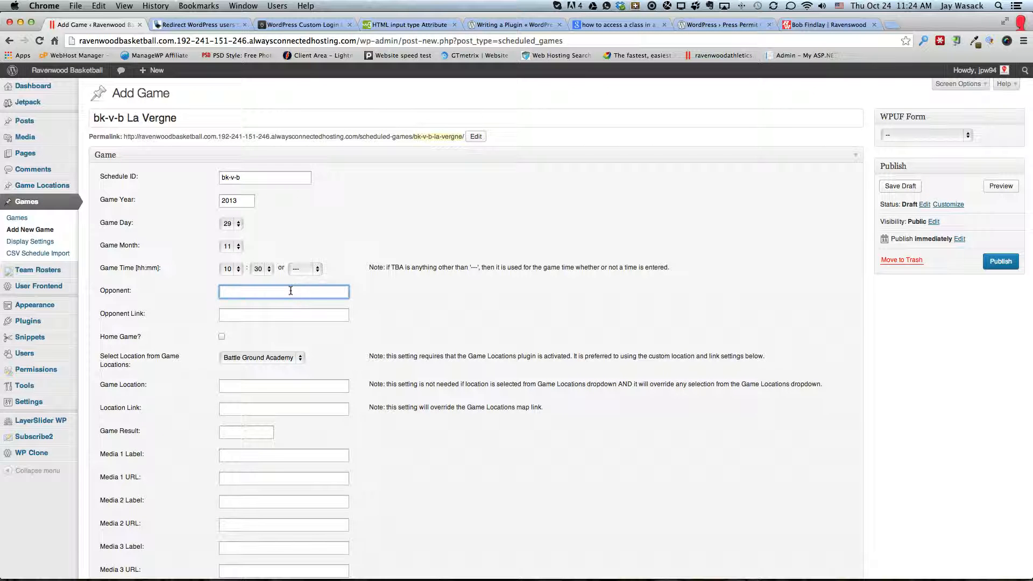
pyautogui.write('La Vergne')
pyautogui.press('Tab')
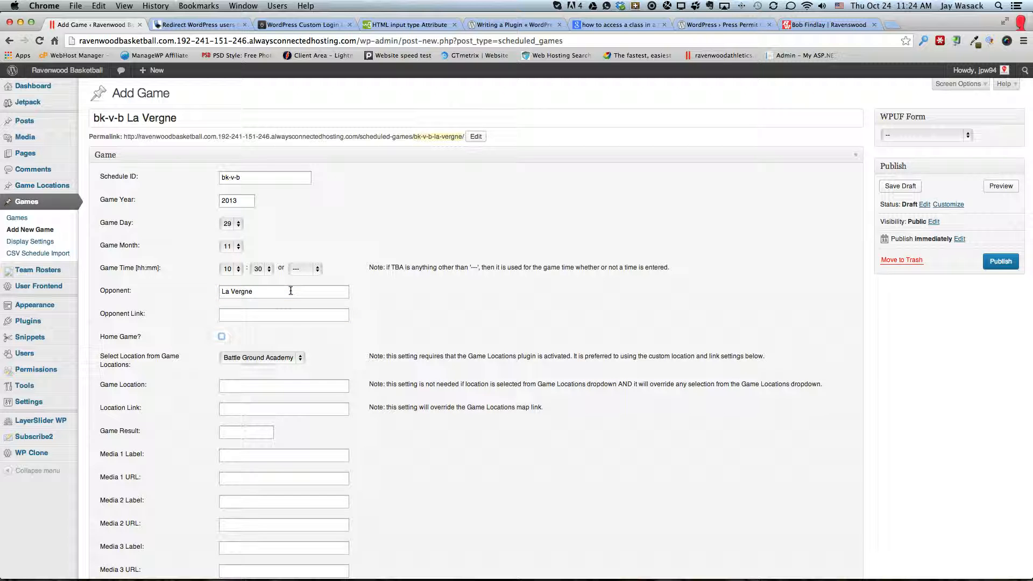
# Choose La Vergne from the predefined game locations and publish the game
pyautogui.click(262, 328)
pyautogui.click(268, 357)
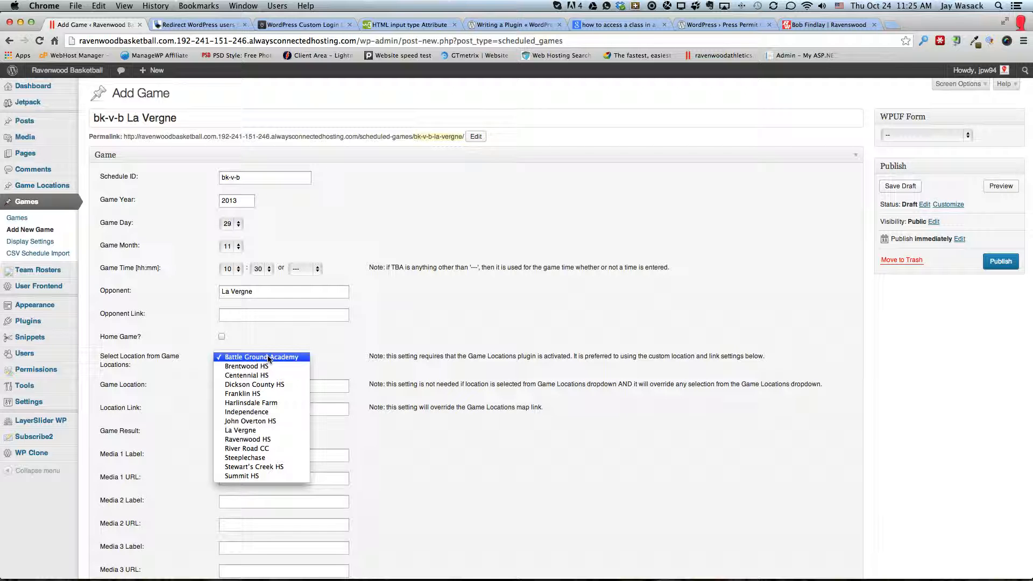
pyautogui.click(253, 430)
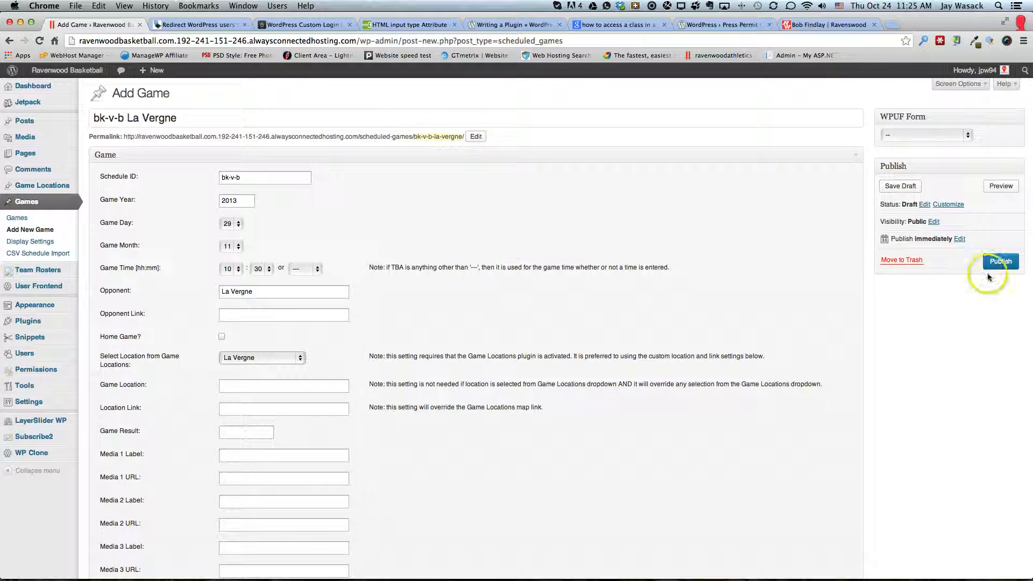
pyautogui.click(1004, 262)
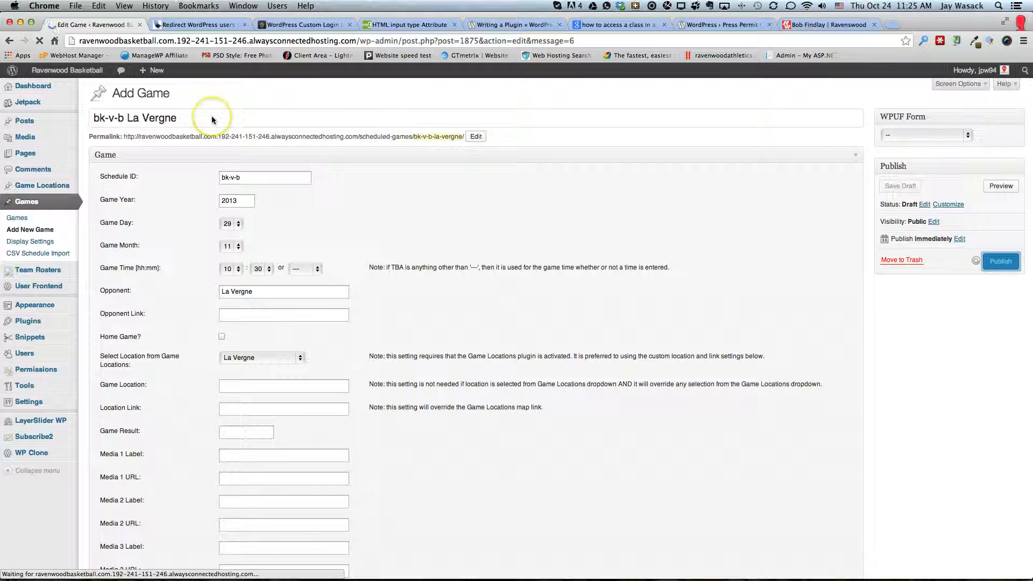
# Find the bk-v-b-07 LaVergne Tourney game among the published games and open it for editing
pyautogui.click(15, 219)
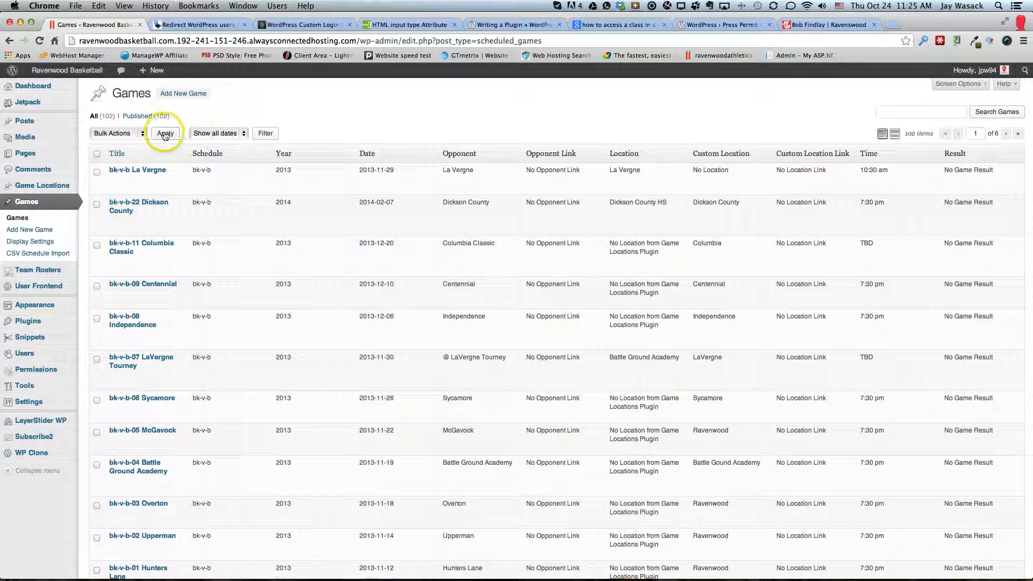
pyautogui.click(140, 115)
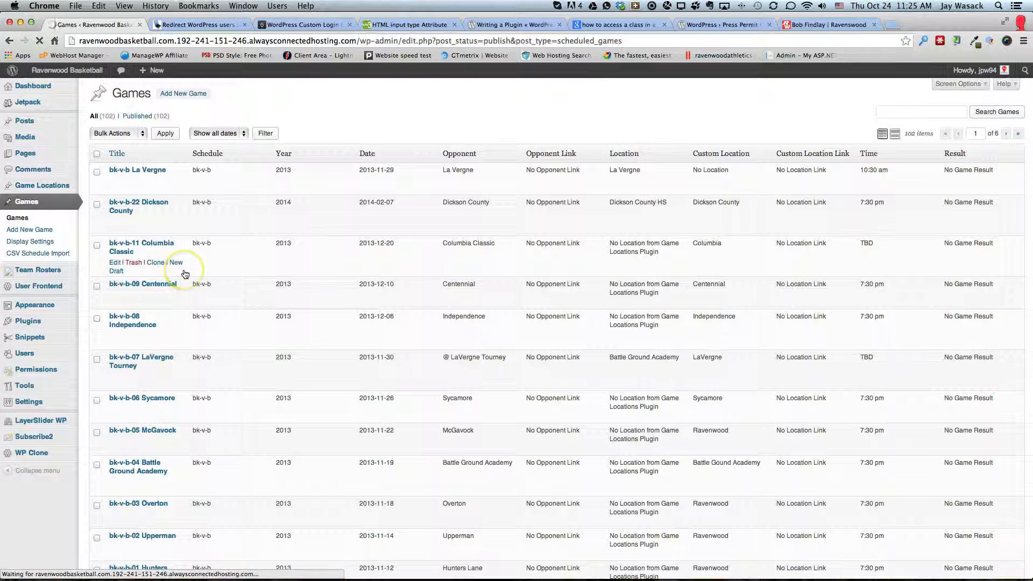
pyautogui.scroll(-5, 185, 275)
pyautogui.scroll(-3, 184, 274)
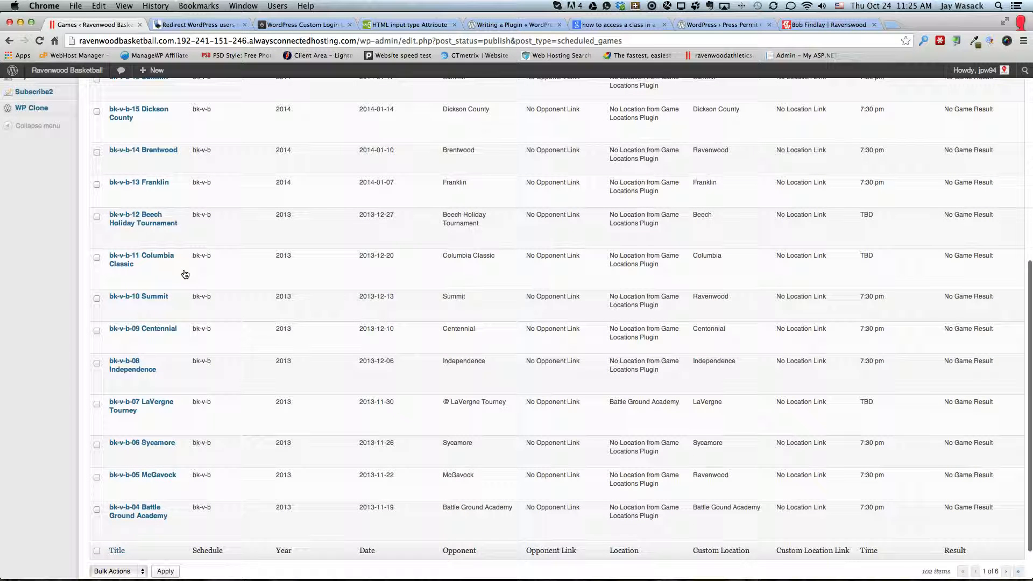
pyautogui.scroll(-1, 315, 396)
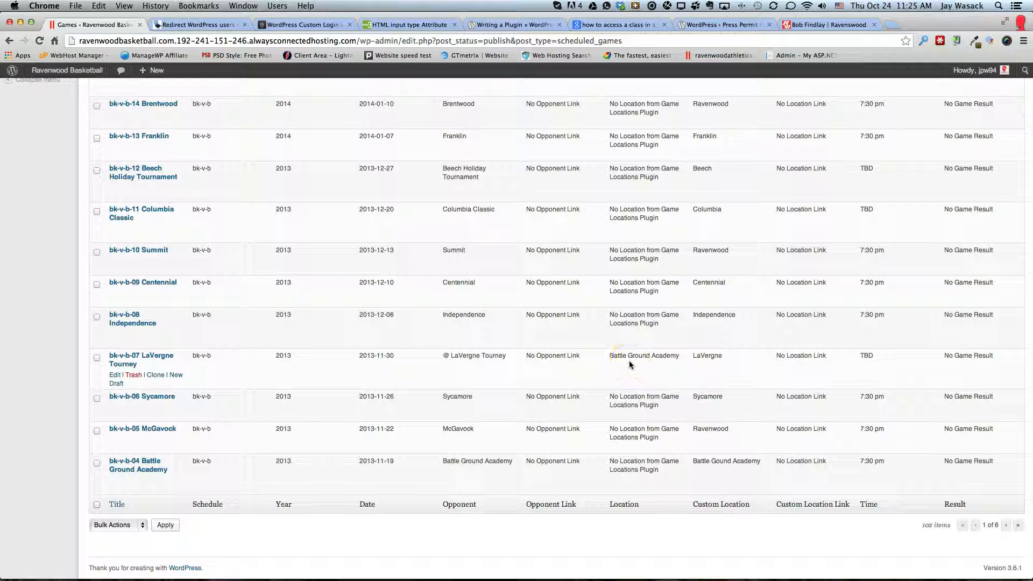
pyautogui.scroll(15, 627, 358)
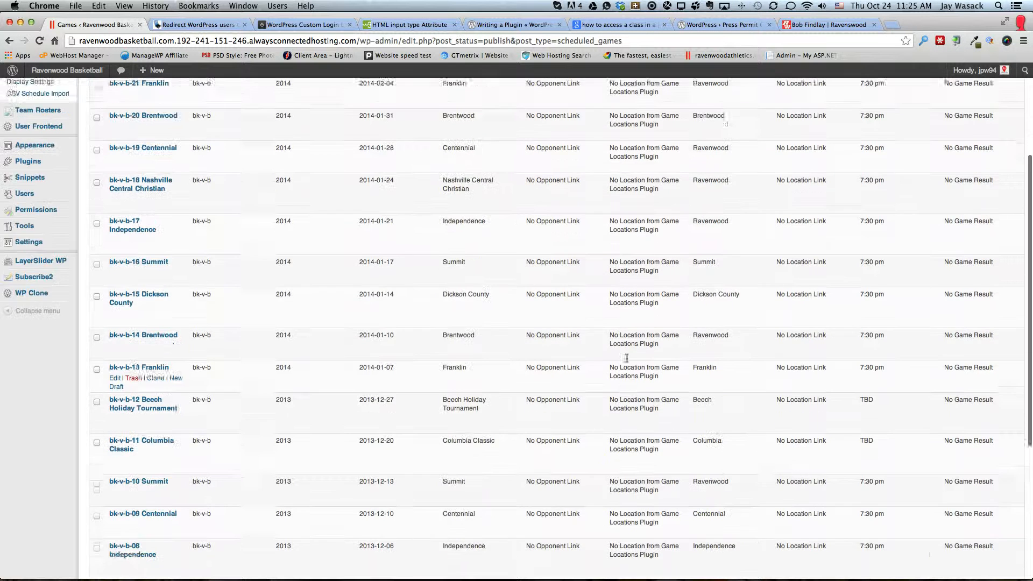
pyautogui.scroll(-15, 627, 358)
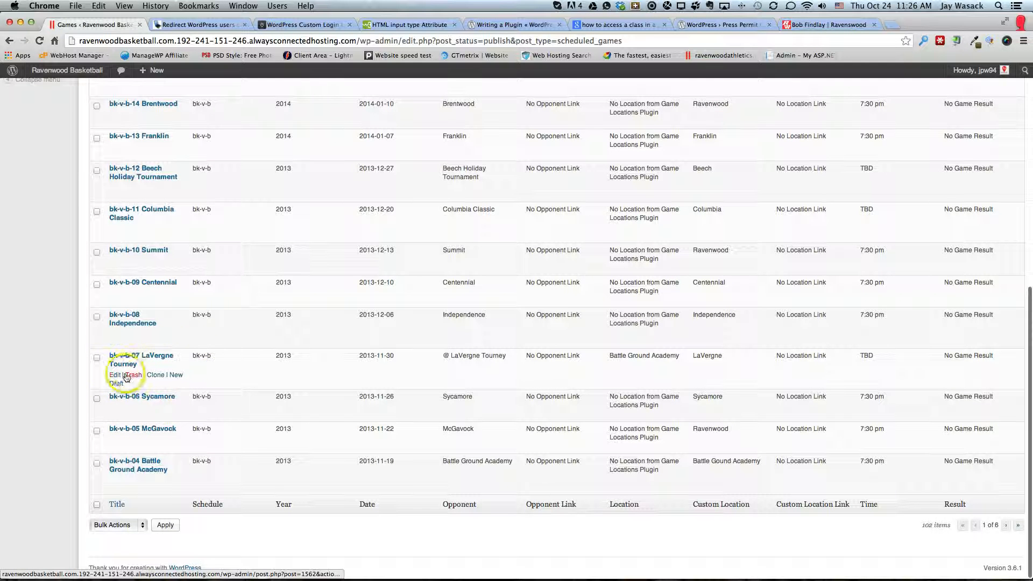
pyautogui.rightClick(115, 374)
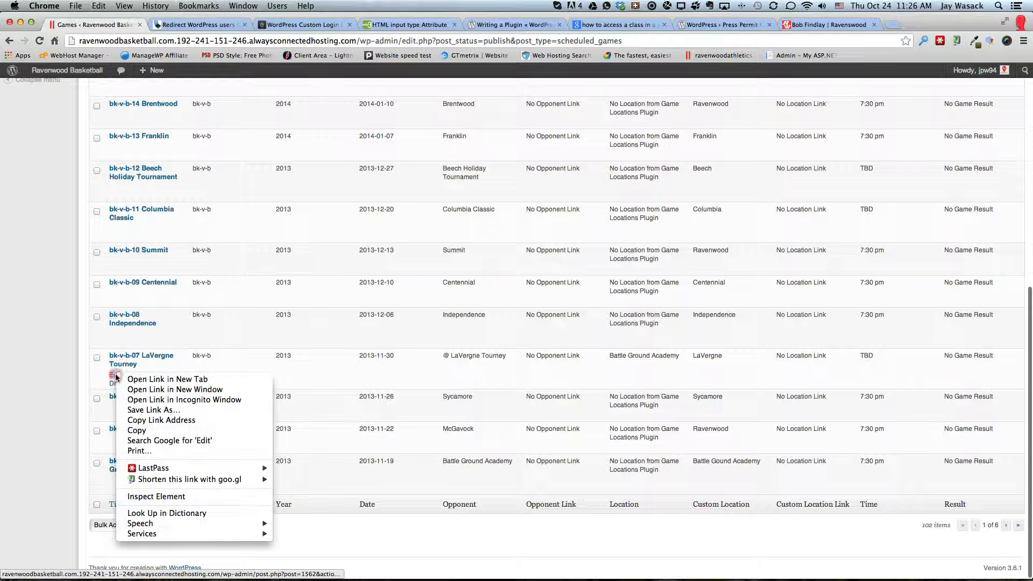
pyautogui.click(97, 373)
pyautogui.click(115, 375)
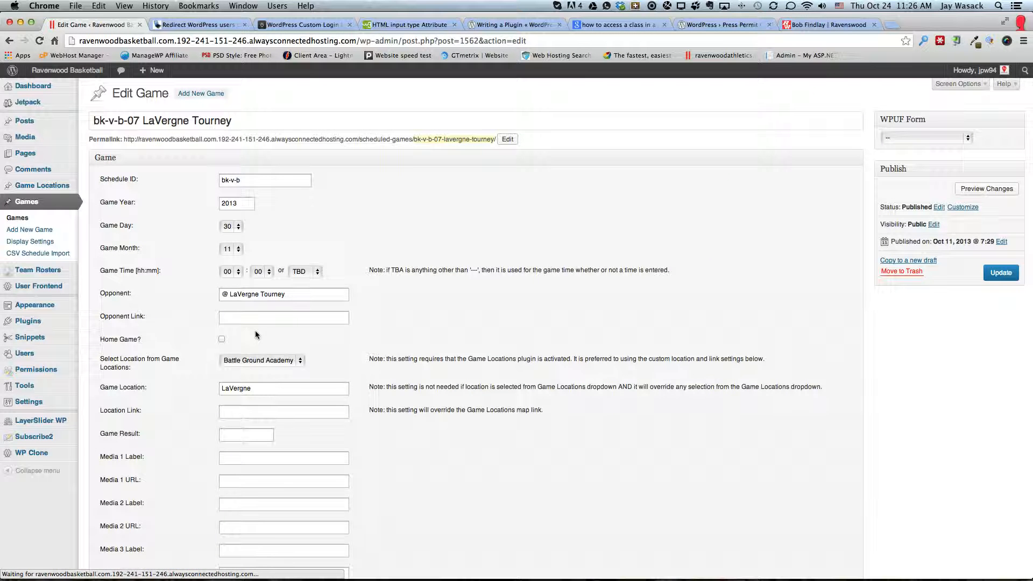
# Correct the spelling of the tourney's custom game location to La Vergne
pyautogui.click(232, 390)
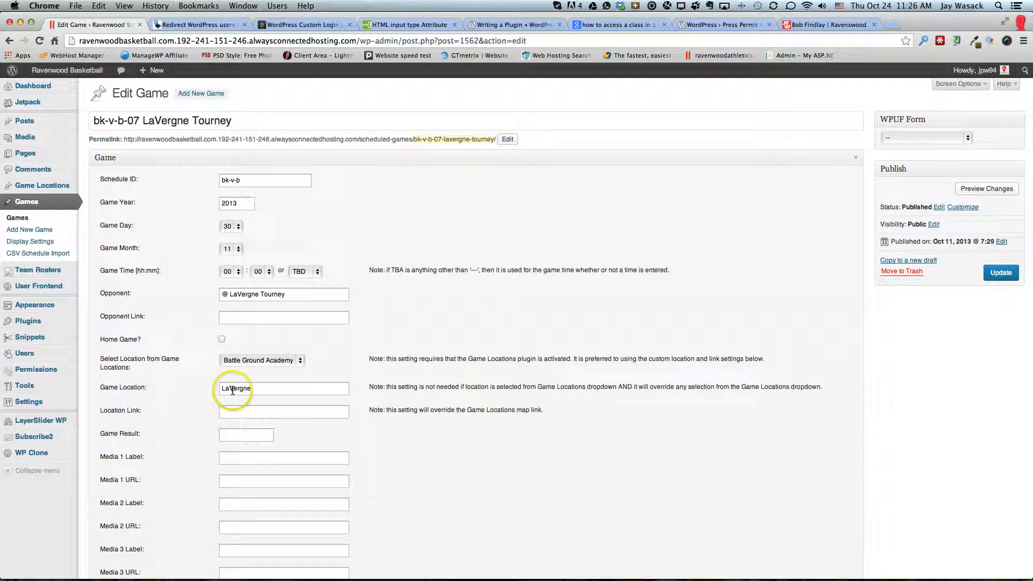
pyautogui.doubleClick(233, 390)
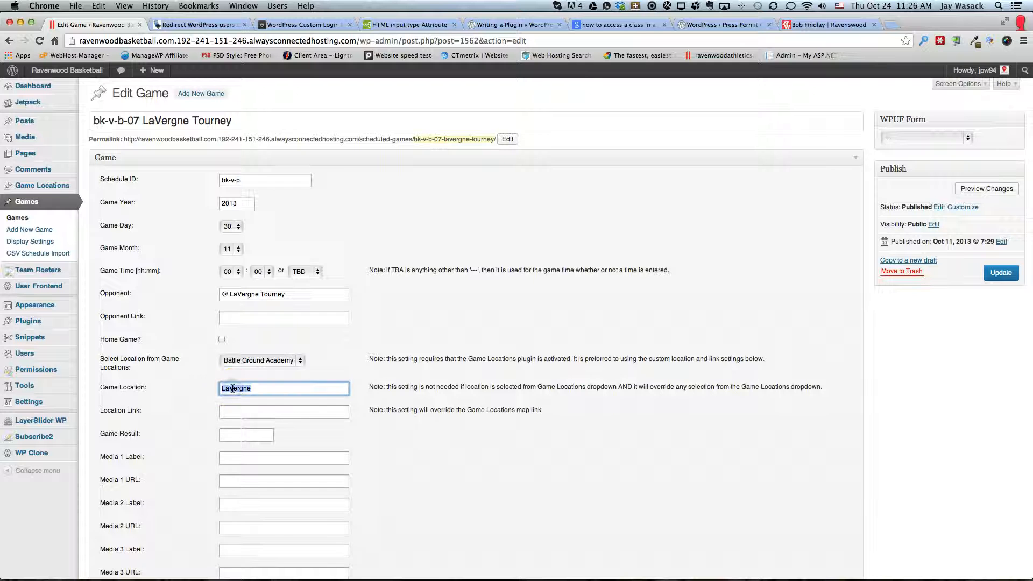
pyautogui.write('La V')
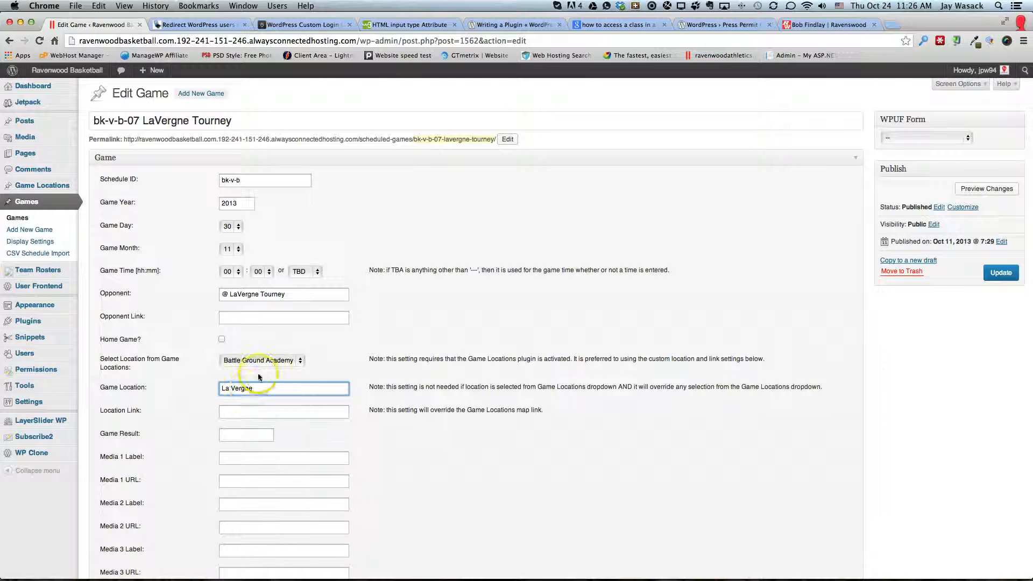
# Choose La Vergne from the predefined game locations for the tourney and update the game
pyautogui.click(263, 361)
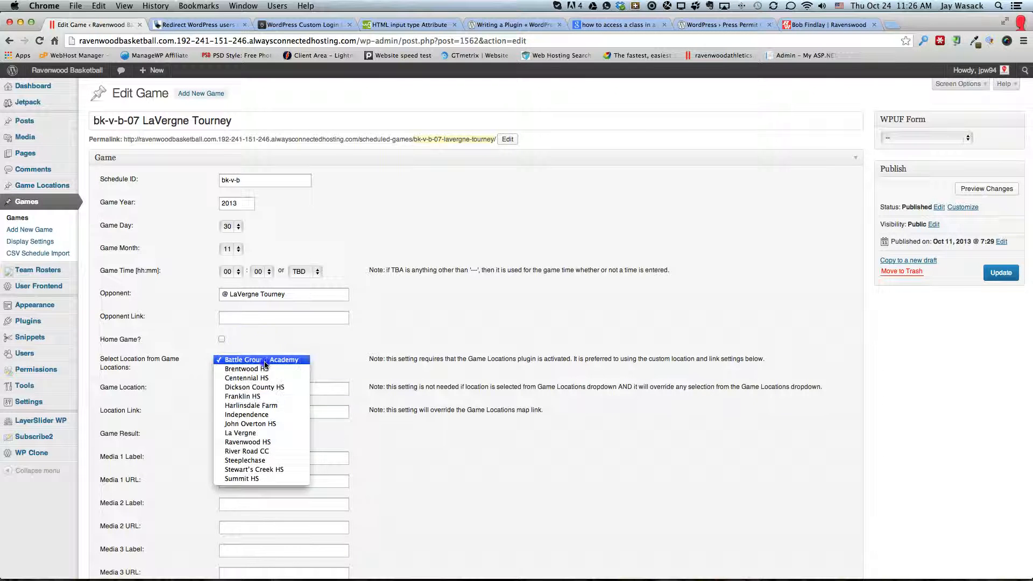
pyautogui.click(258, 435)
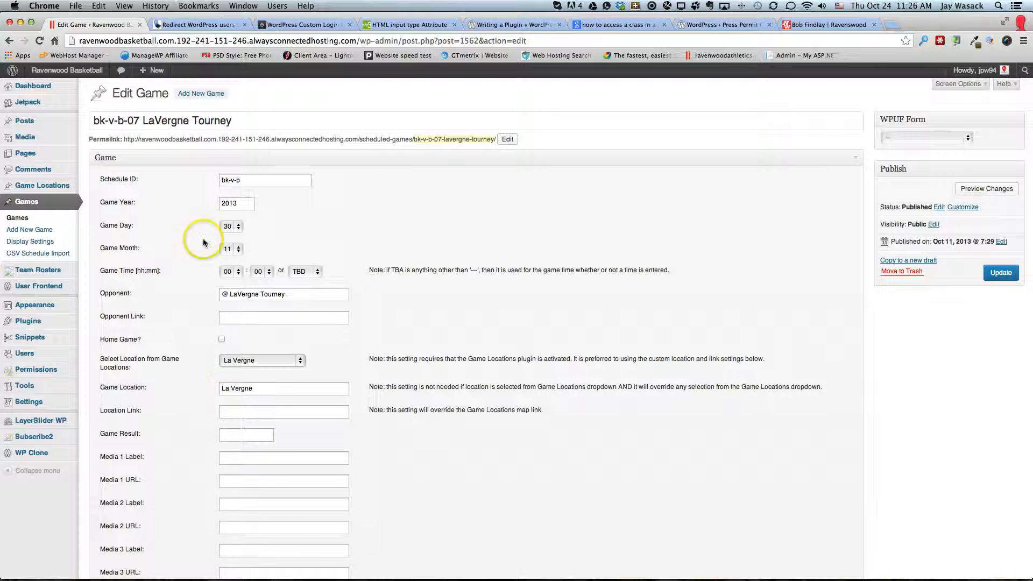
pyautogui.click(1001, 272)
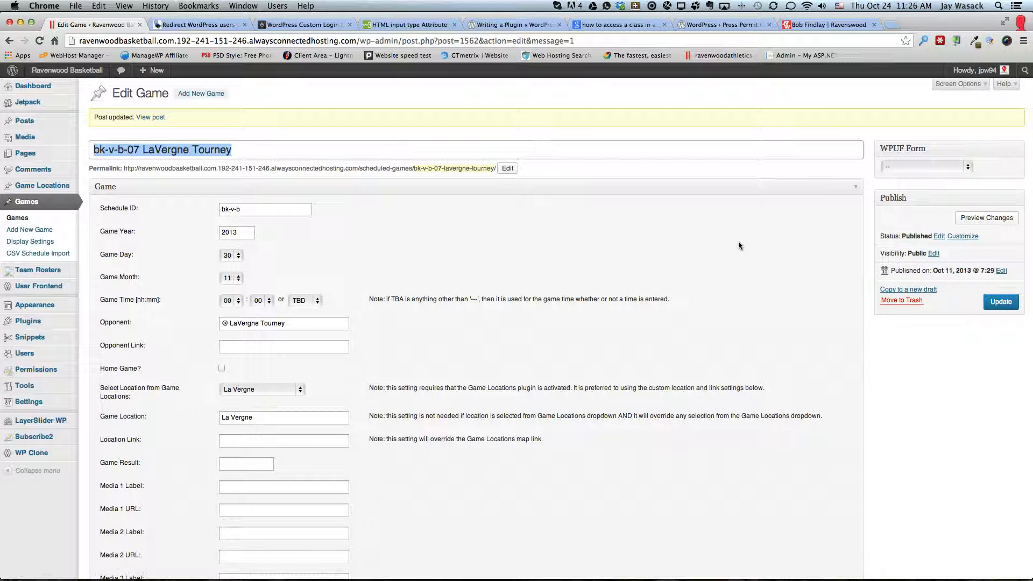
pyautogui.click(329, 231)
# Return to the published games and reopen bk-v-b-07 LaVergne Tourney for editing
pyautogui.click(17, 218)
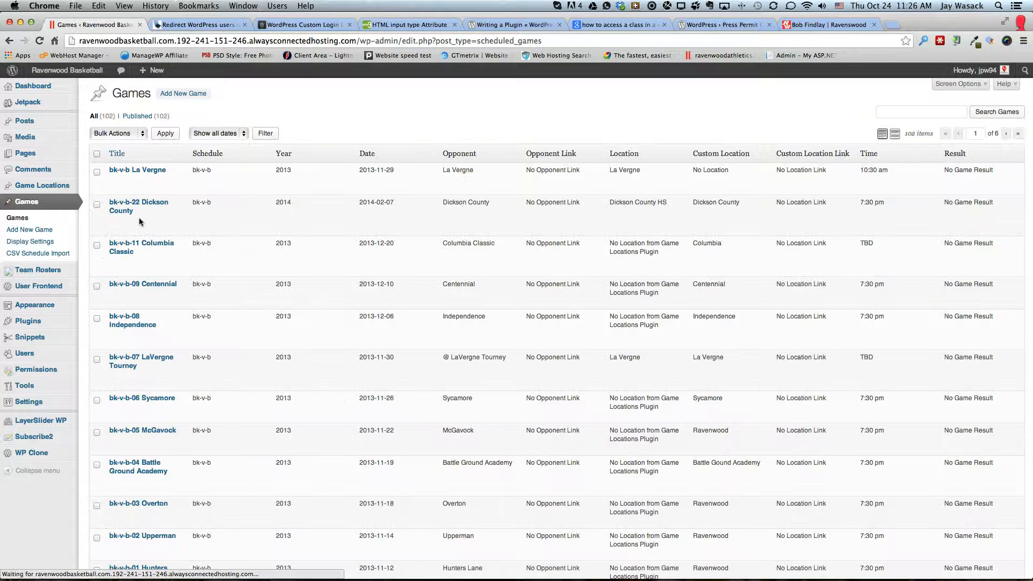
pyautogui.click(138, 117)
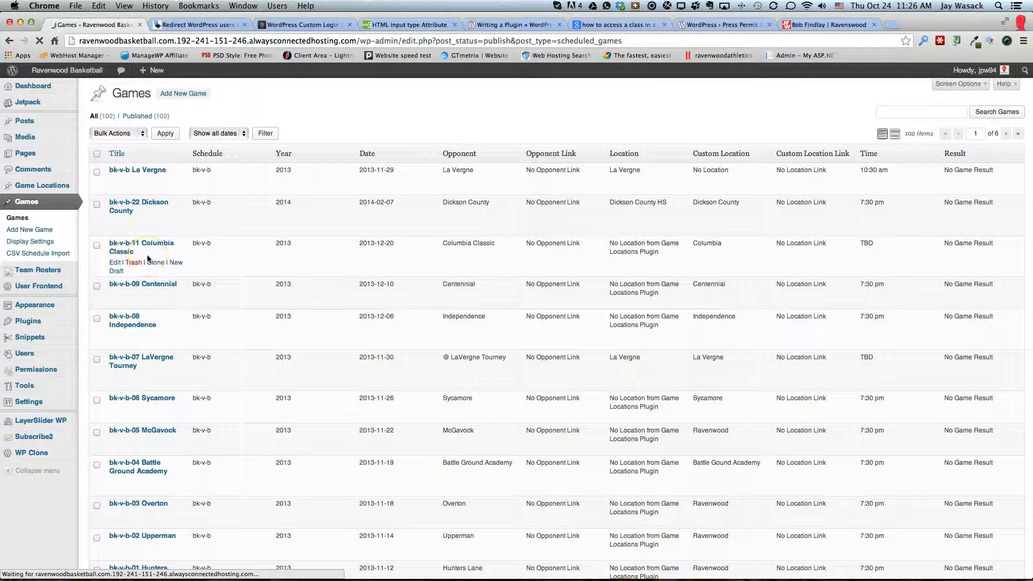
pyautogui.scroll(-6, 148, 259)
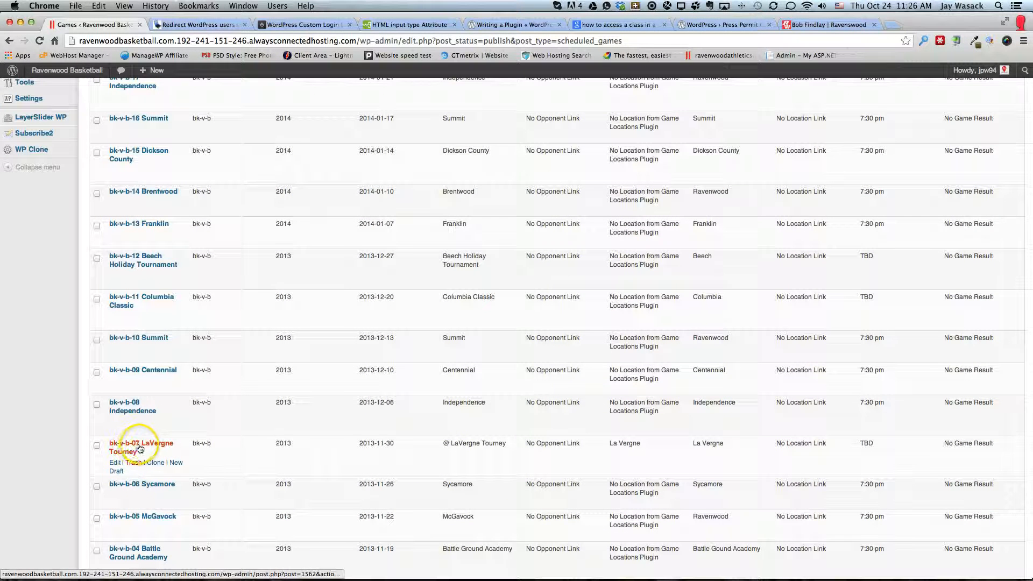
pyautogui.click(116, 463)
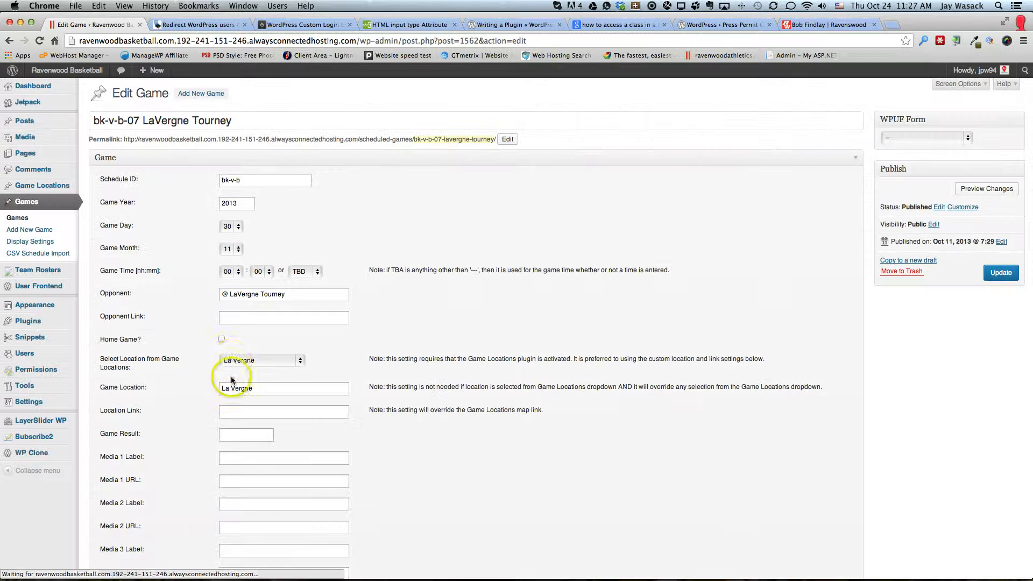
# Replace the tourney game's opponent with Mt. Juliet / Ezell Harding and update the game
pyautogui.doubleClick(265, 294)
pyautogui.tripleClick(265, 294)
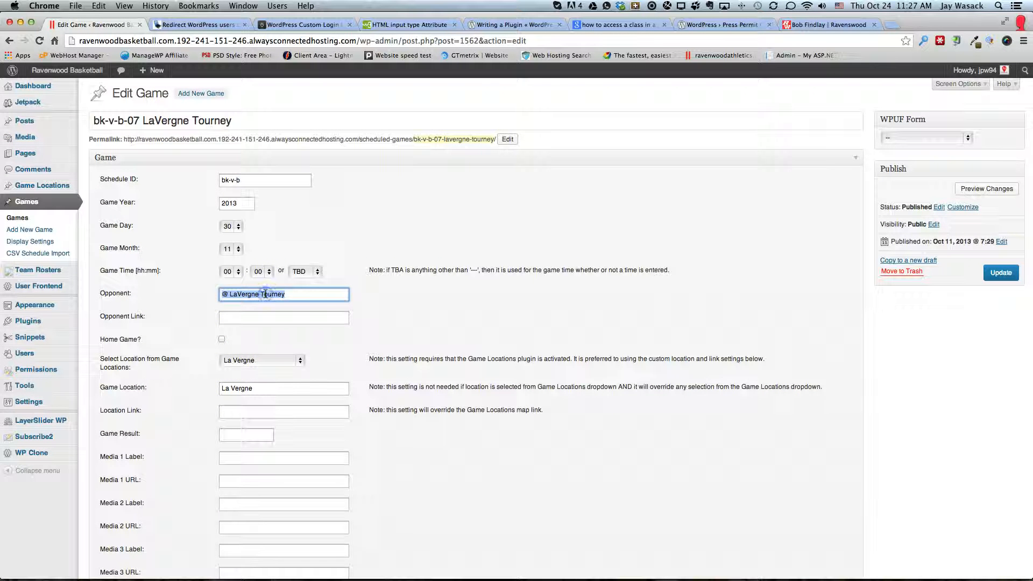
pyautogui.write('Mt.')
pyautogui.write('Juliet / Ezell Harding')
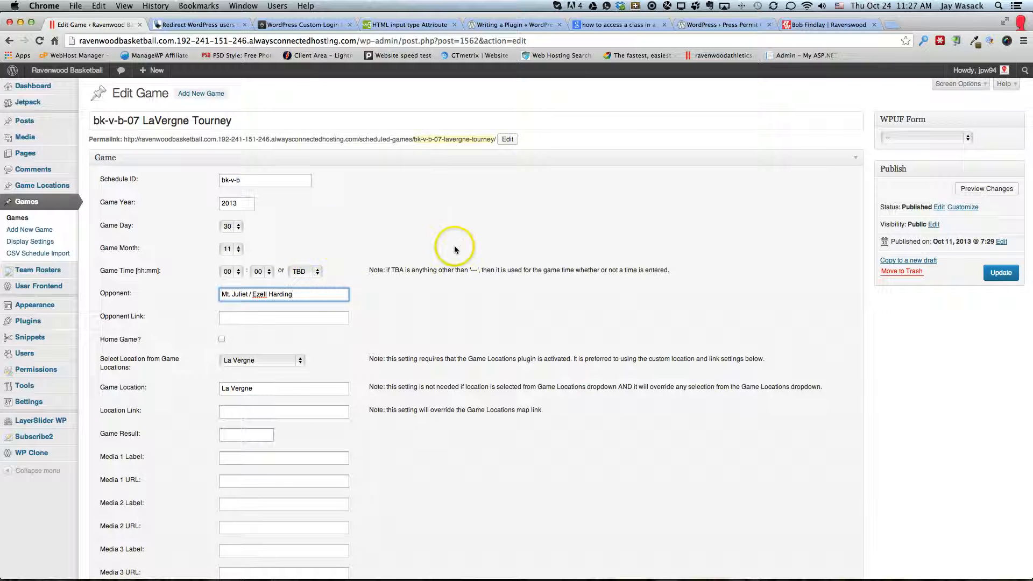
pyautogui.click(1000, 271)
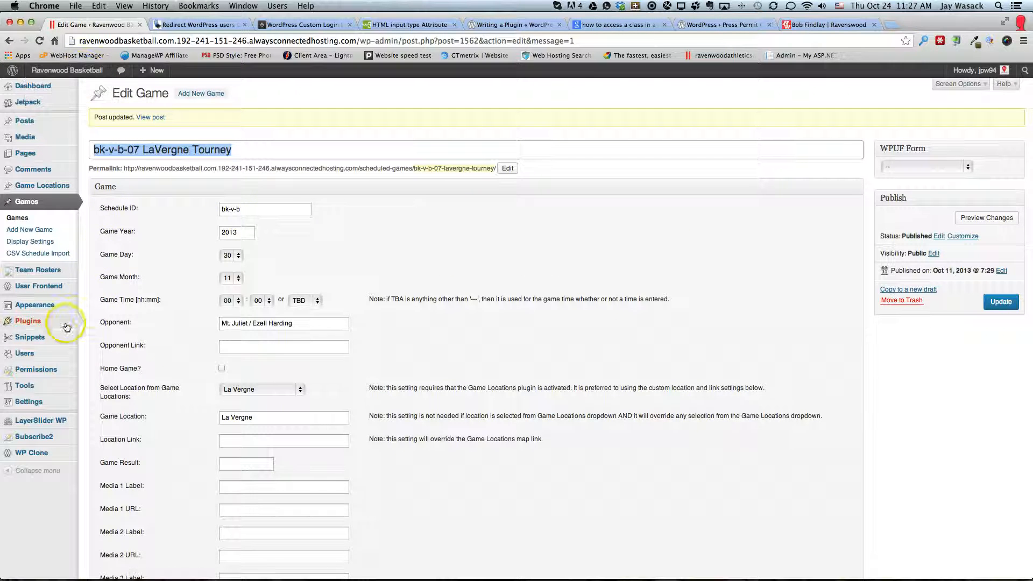
# Open the 2013 boys schedule on the public site and check the 2013-11-29 and 2013-11-30 varsity games
pyautogui.click(57, 72)
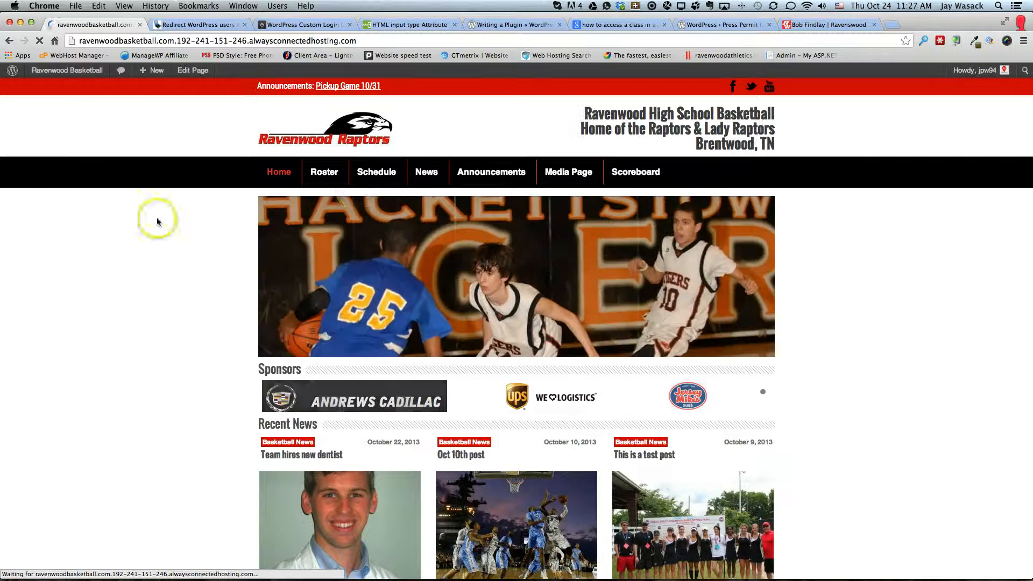
pyautogui.moveTo(372, 181)
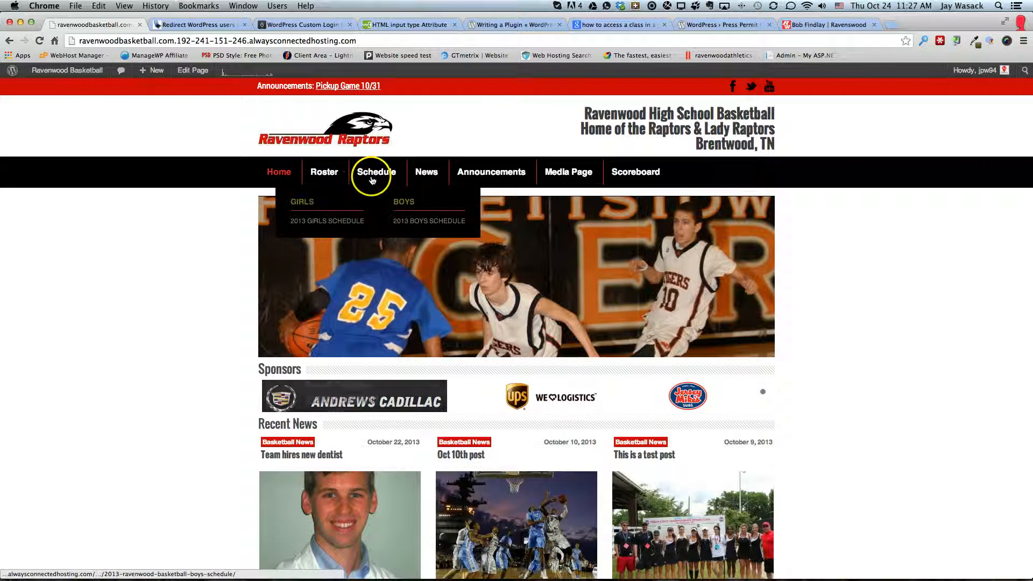
pyautogui.click(417, 222)
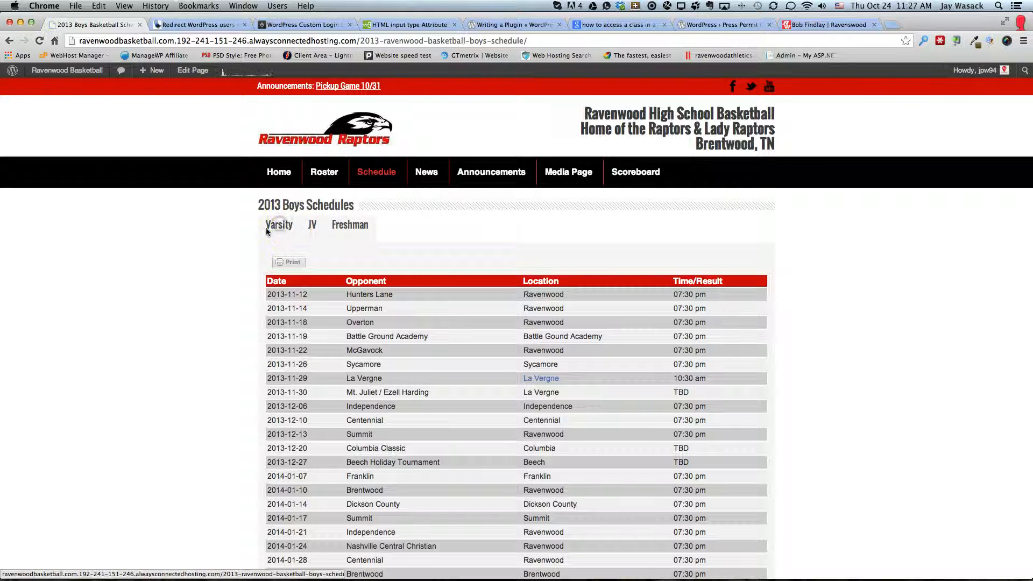
pyautogui.scroll(-2, 183, 296)
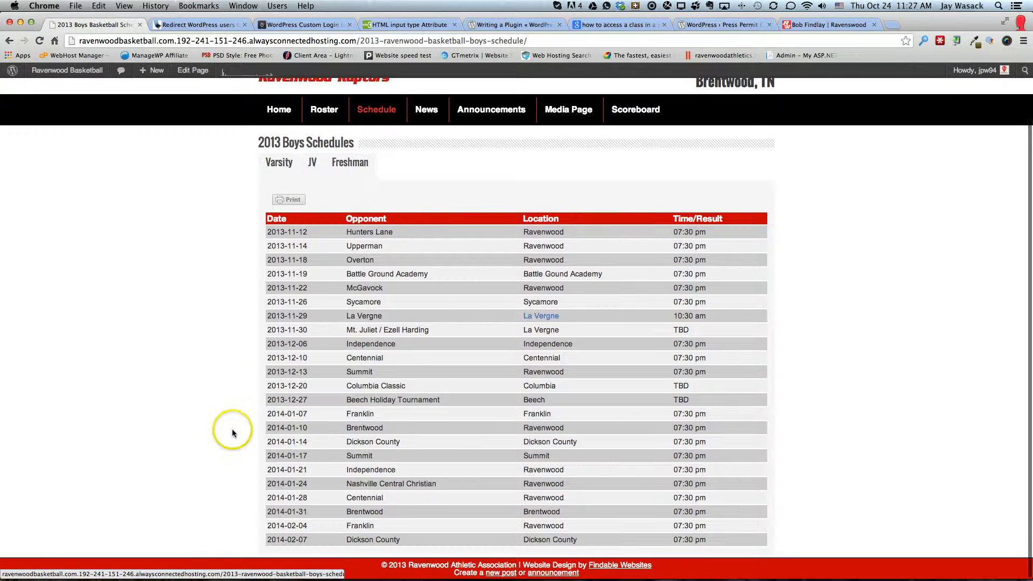
pyautogui.click(270, 316)
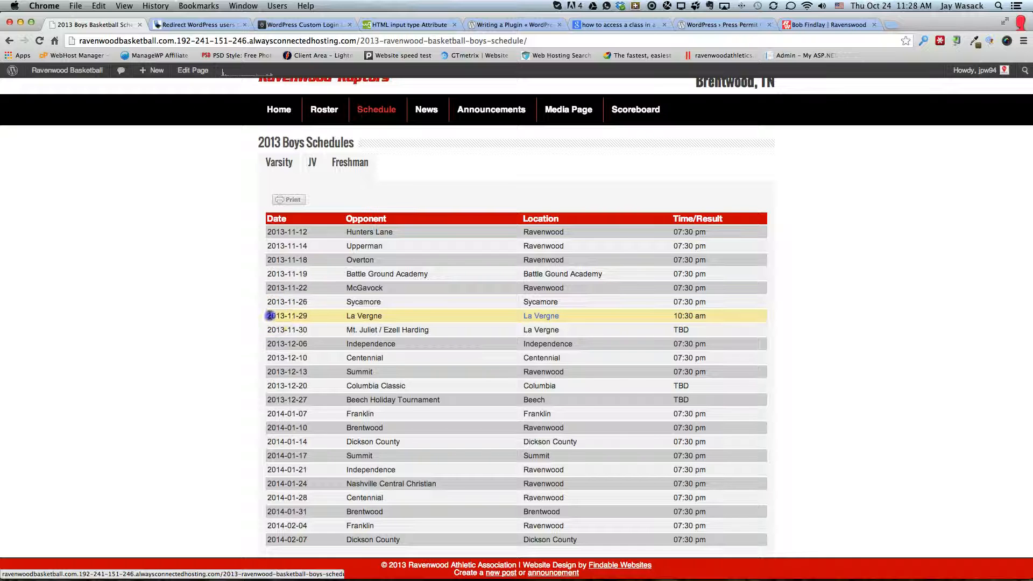
pyautogui.moveTo(270, 316); pyautogui.dragTo(620, 333)
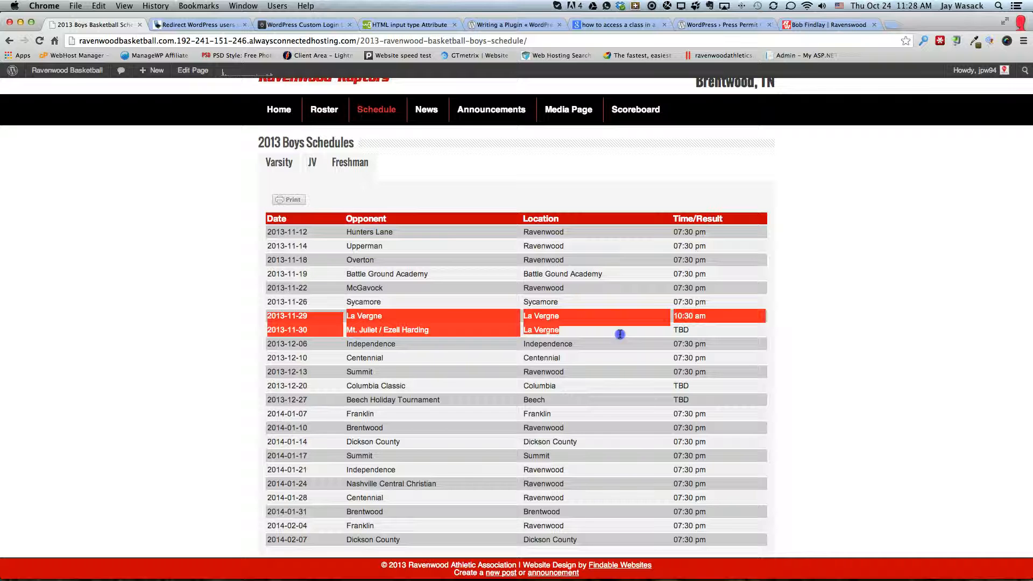
pyautogui.click(178, 284)
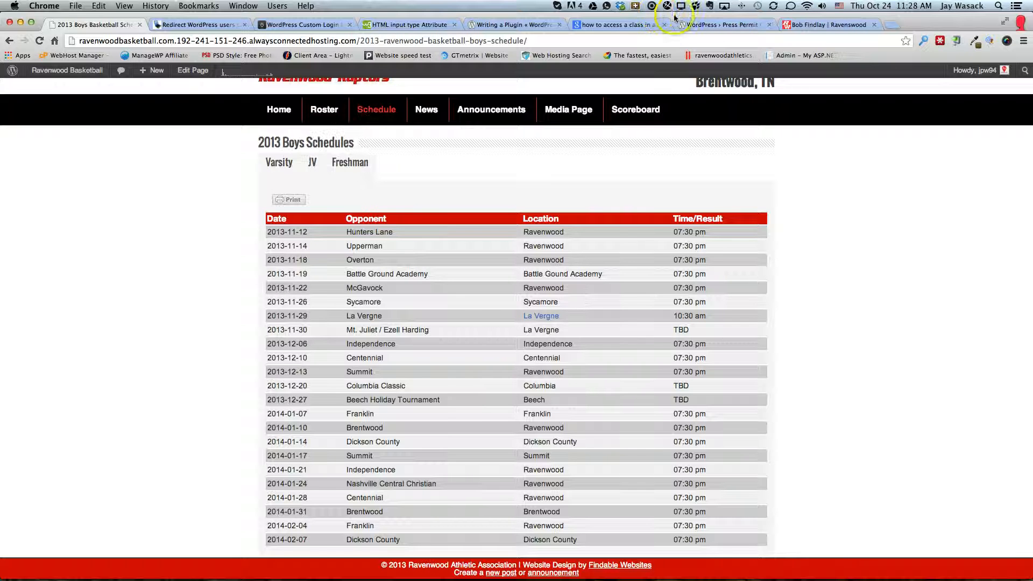
pyautogui.click(652, 6)
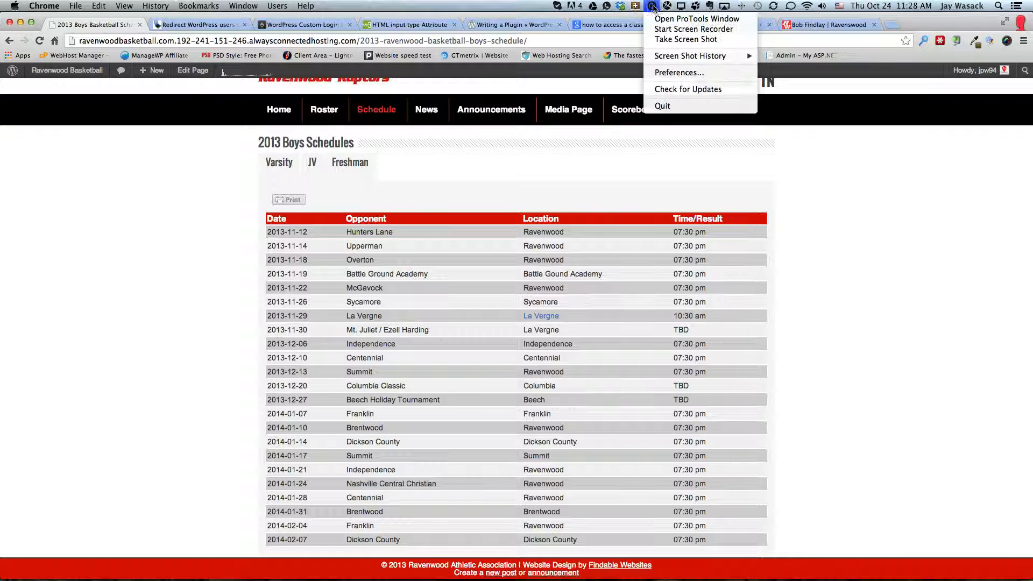